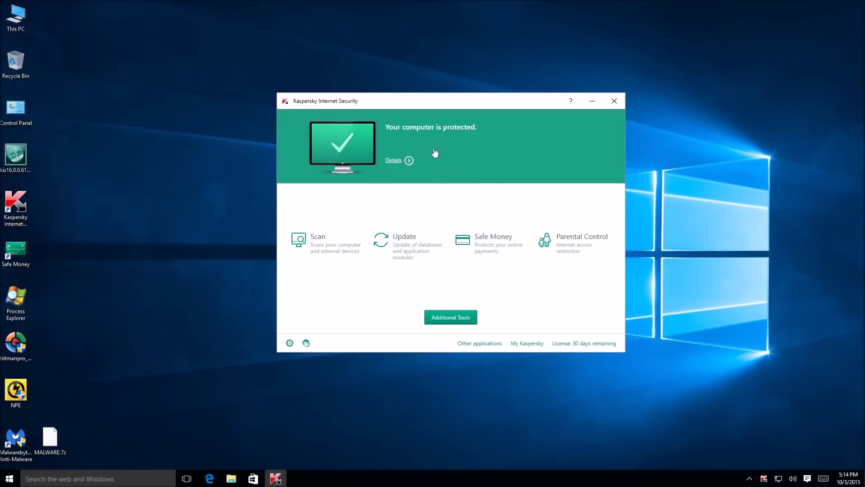
- Confirm the Kaspersky virus databases are up to date and return to the protection overview
left_click(407, 243)
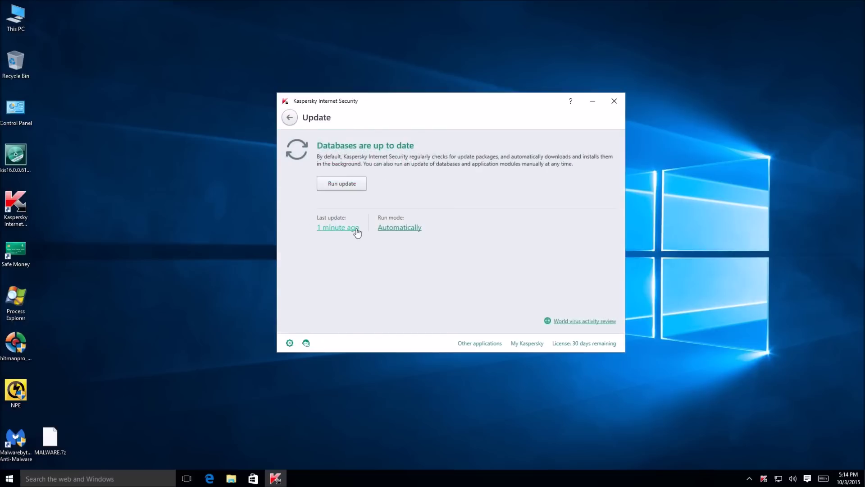
left_click(287, 119)
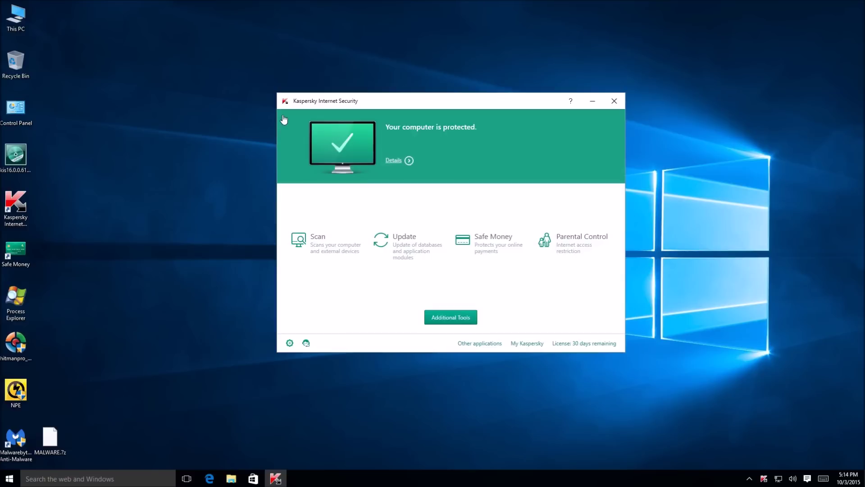
- Close Kaspersky and turn off Edge's SmartScreen Filter in the advanced settings
left_click(614, 101)
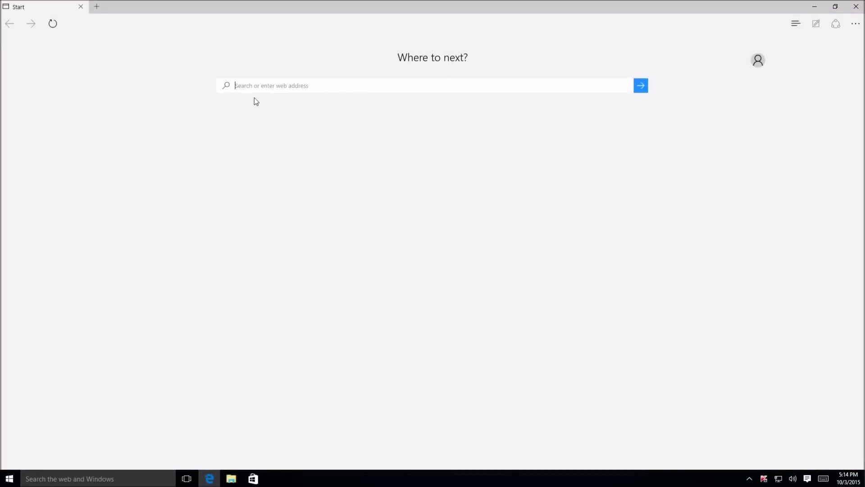
left_click(856, 31)
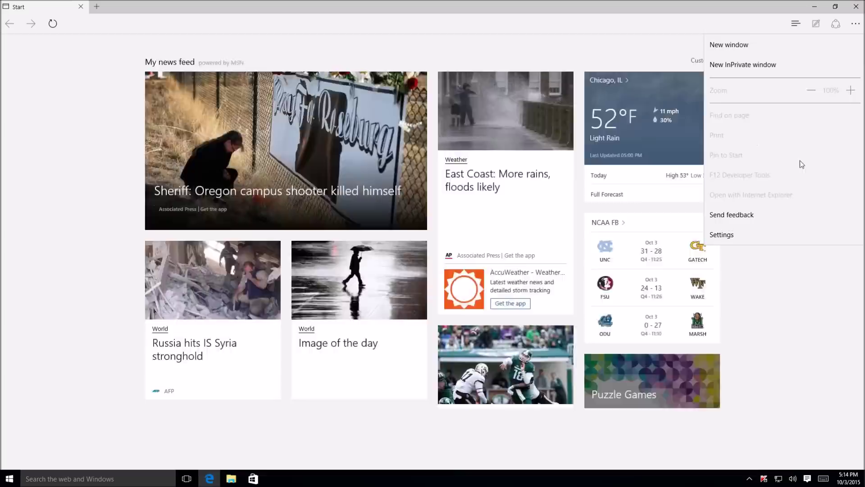
left_click(766, 233)
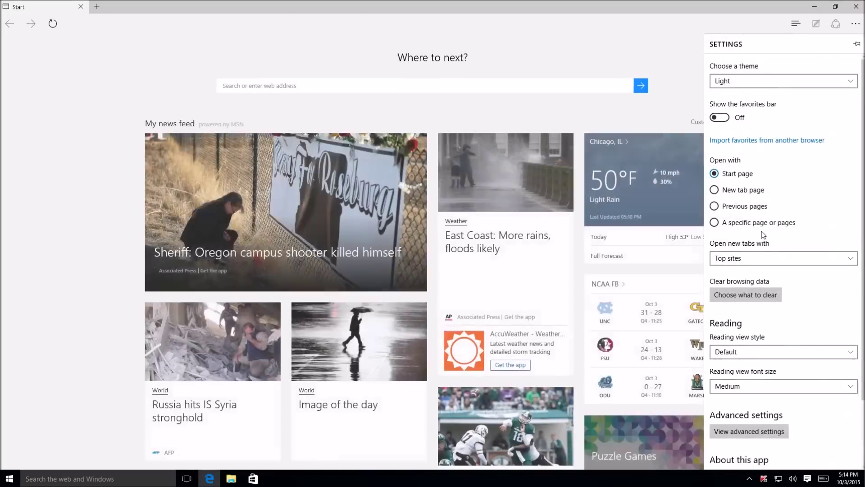
scroll(769, 234, "down", 3)
left_click(744, 356)
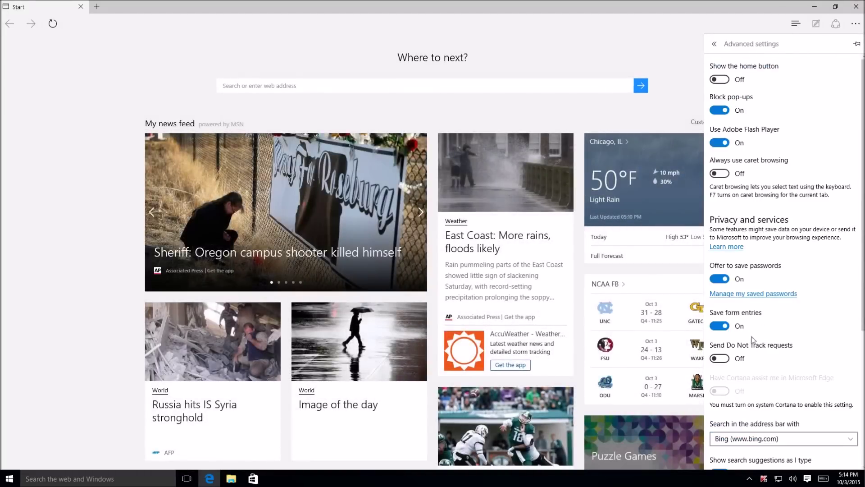
scroll(743, 171, "down", 5)
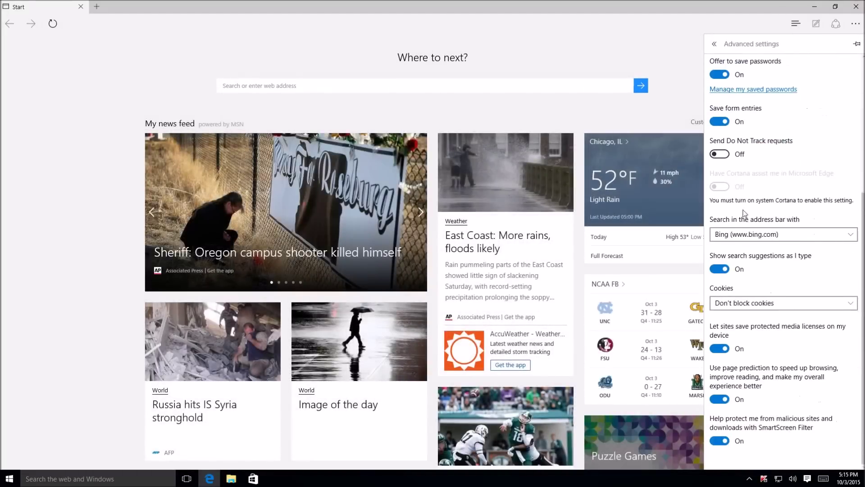
left_click(720, 440)
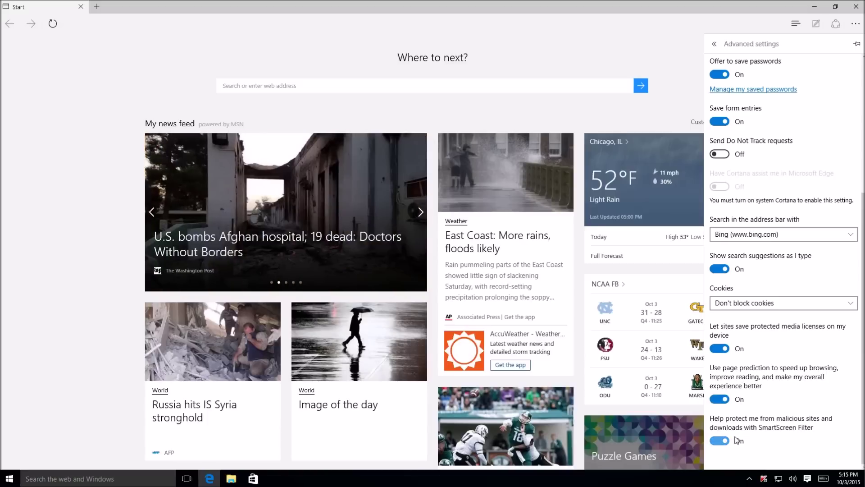
left_click(765, 17)
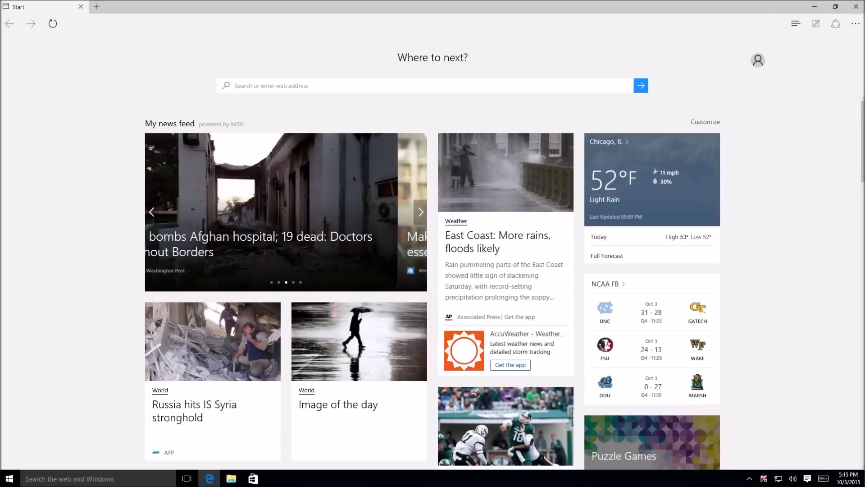
left_click(796, 26)
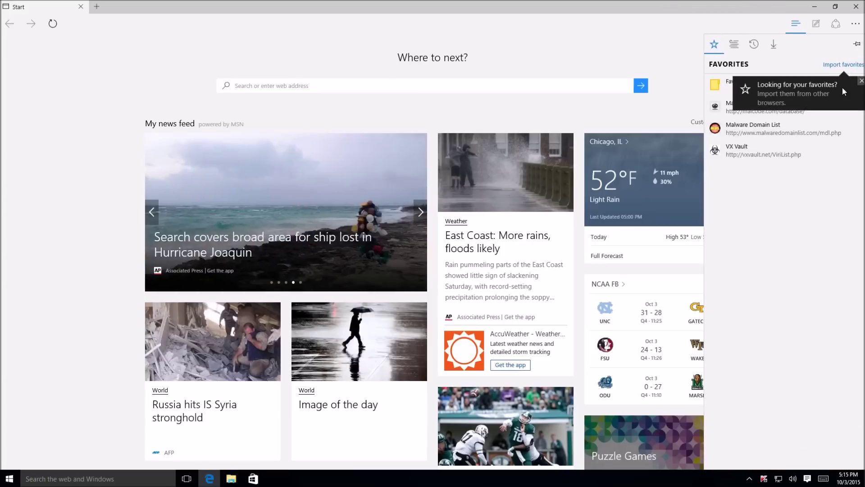
- Open the VX Vault malware list from favorites and select the first URL, eikonesagion.com m1.exe
left_click(861, 81)
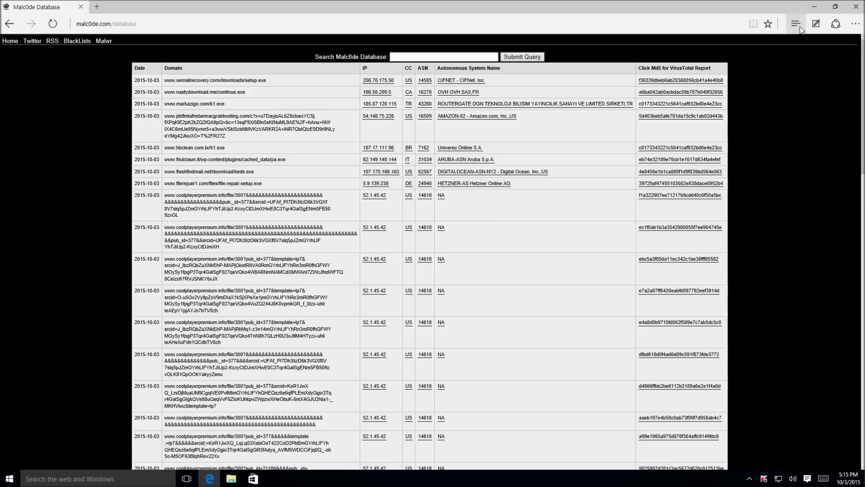
left_click(797, 24)
left_click(755, 139)
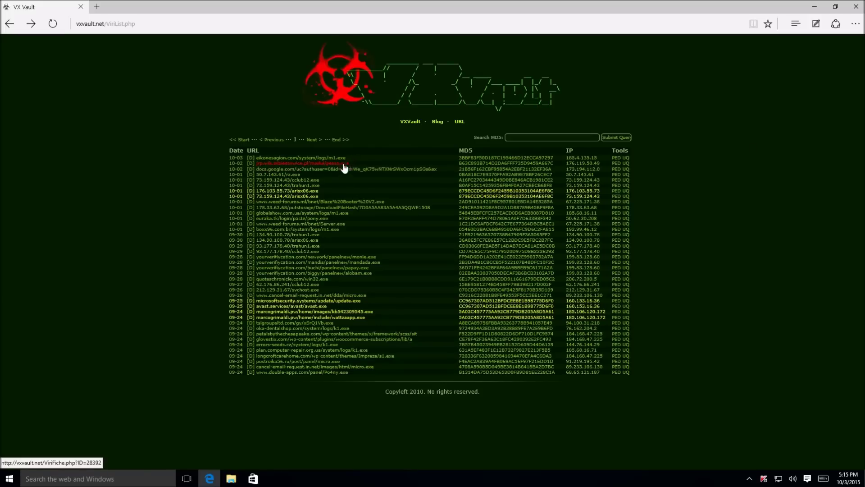
left_click_drag(346, 158, 276, 160)
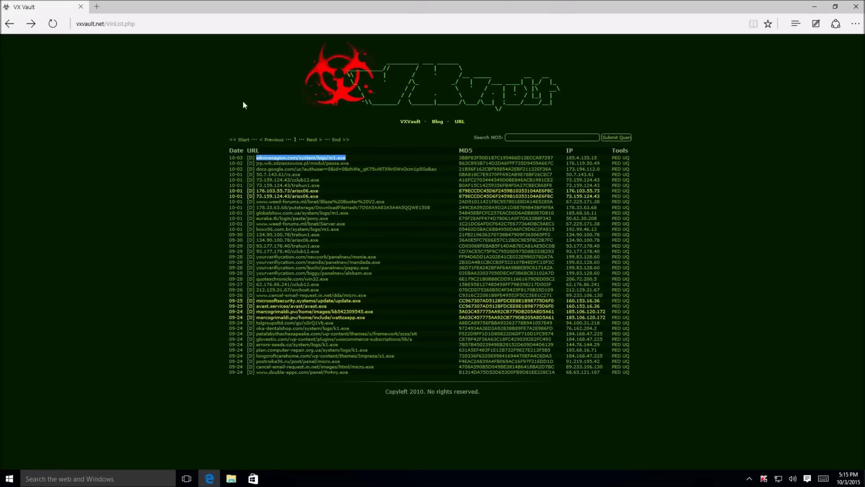
- Test the m1.exe sample in a new tab, then the pessa.exe URL, which is unreachable
left_click(96, 6)
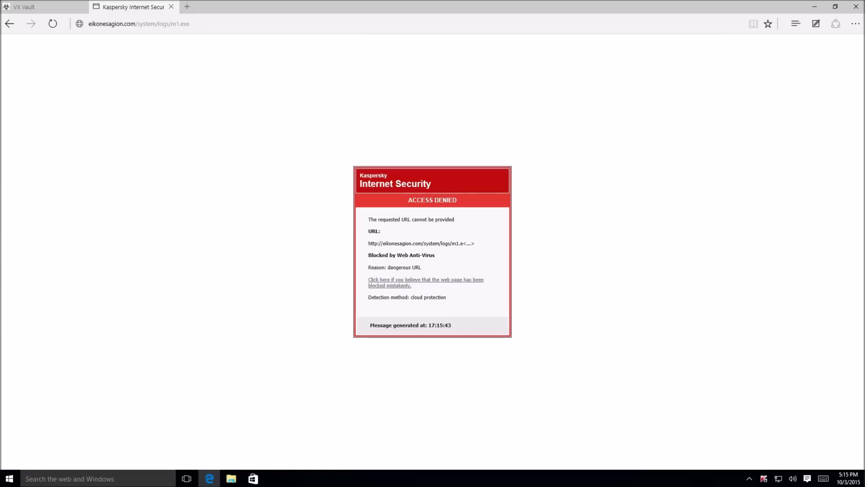
left_click(29, 7)
left_click_drag(348, 163, 257, 163)
key("ctrl+c")
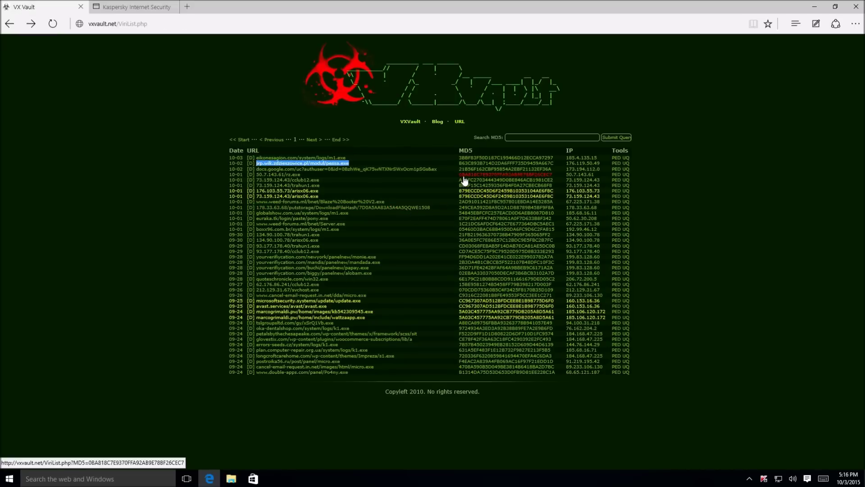
left_click(133, 7)
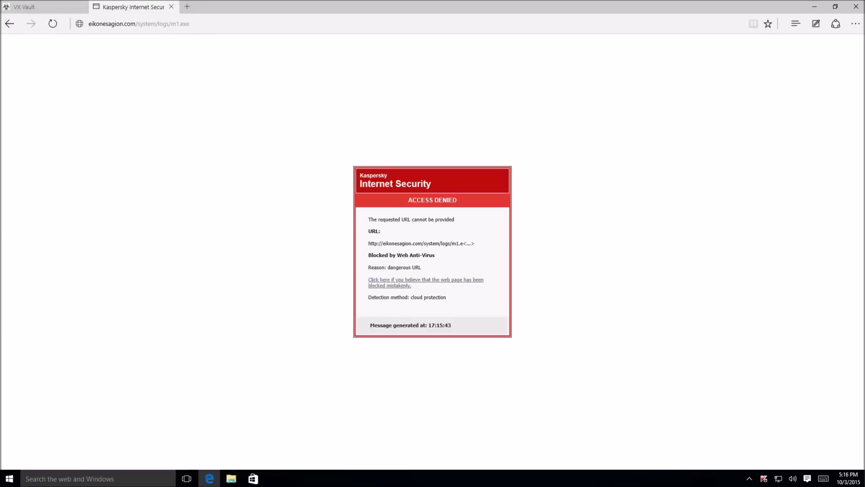
key("ctrl+v")
key("Return")
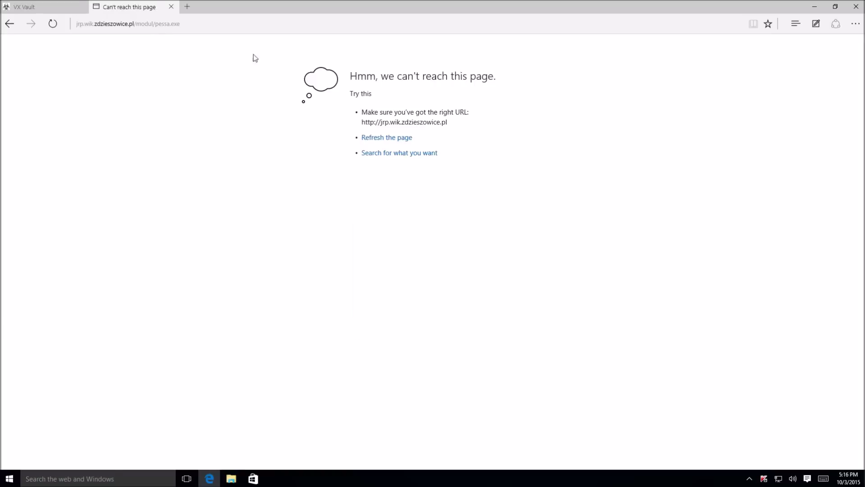
- Load the 50.7.143.61/rz.exe sample, retesting in a fresh tab until Kaspersky blocks it
left_click(65, 11)
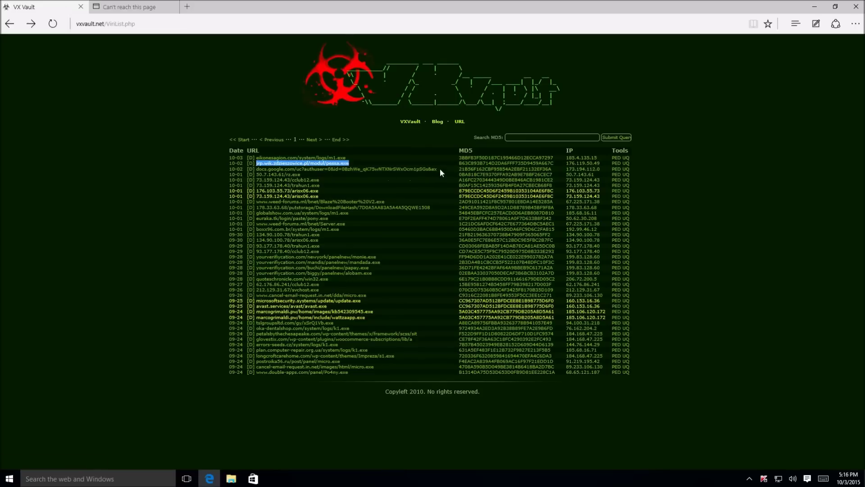
left_click_drag(440, 168, 259, 179)
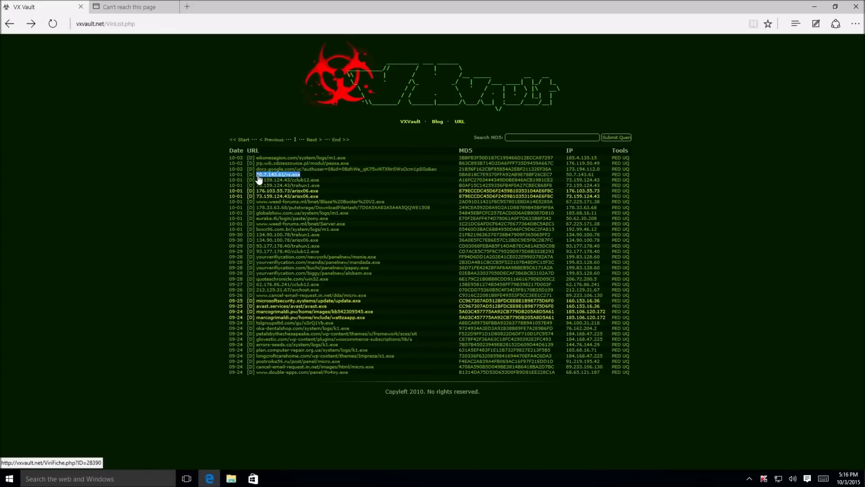
left_click(145, 9)
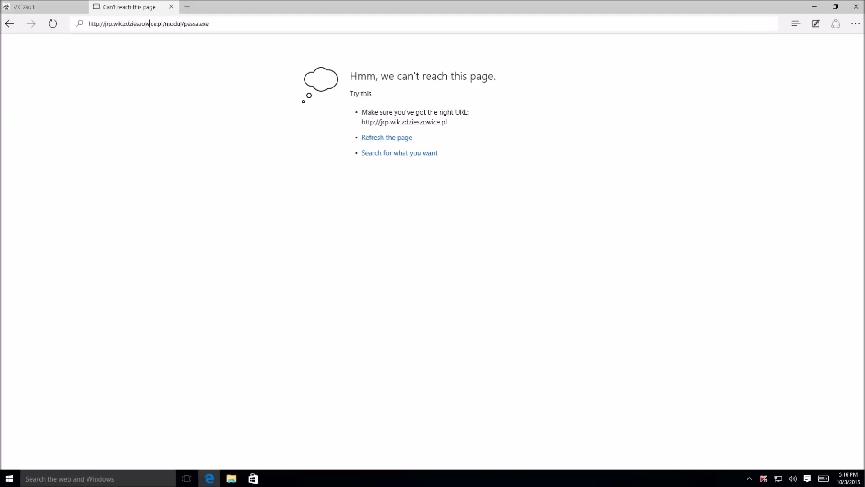
type("50.7.143.61/rz.exe")
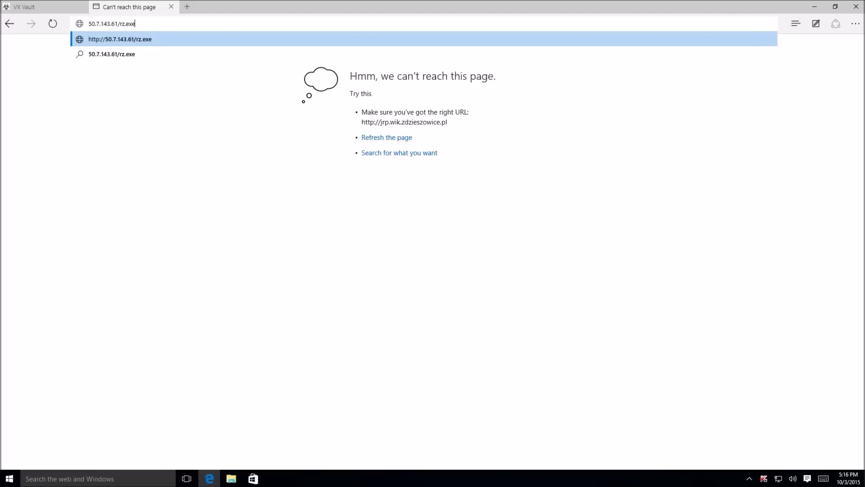
key("Return")
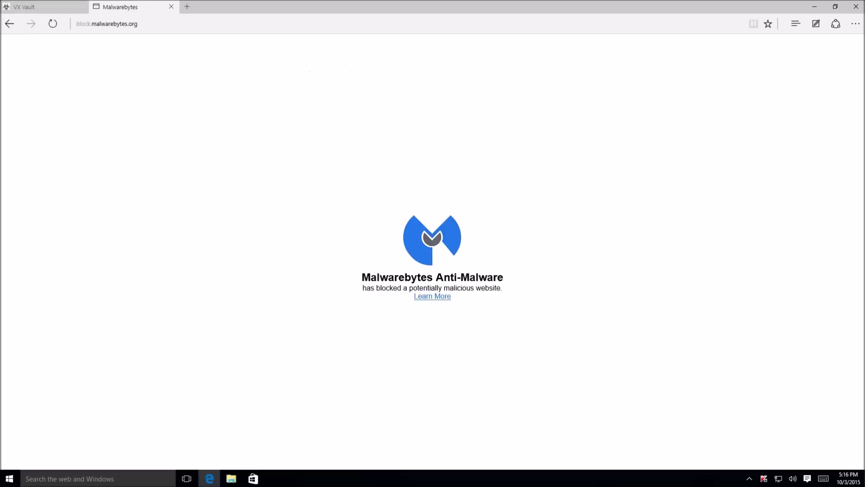
left_click(172, 7)
left_click(97, 7)
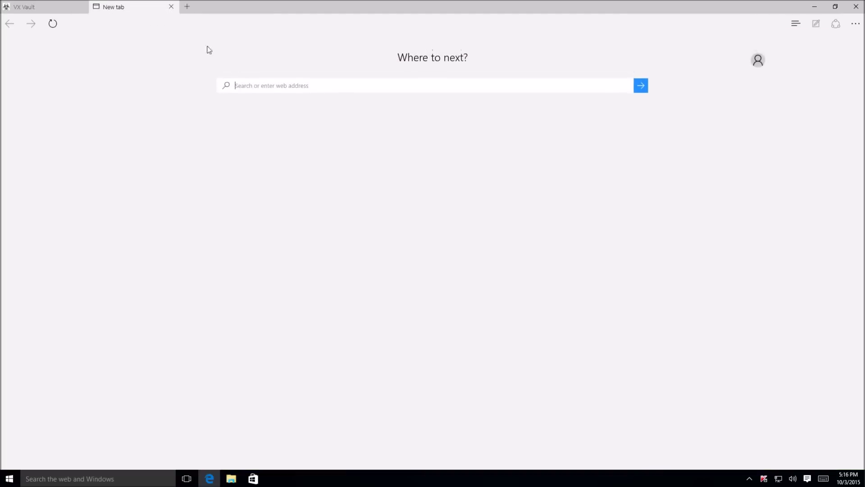
type("50.7.143.61/rz.exe")
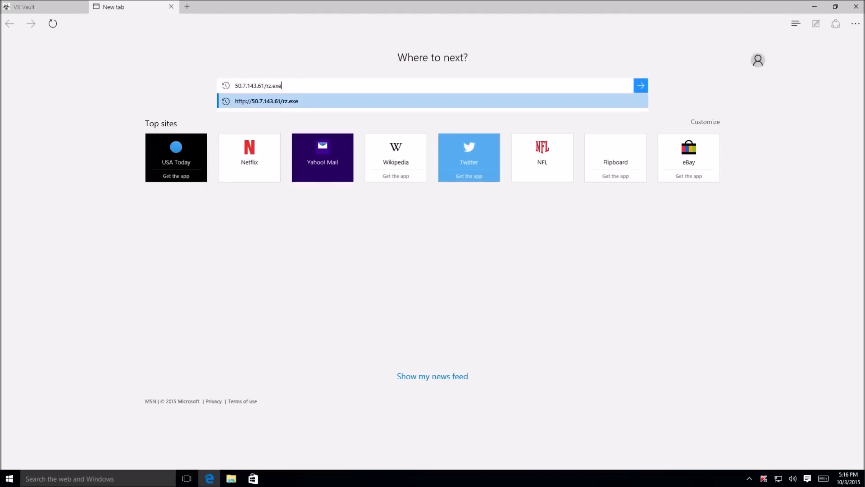
key("Return")
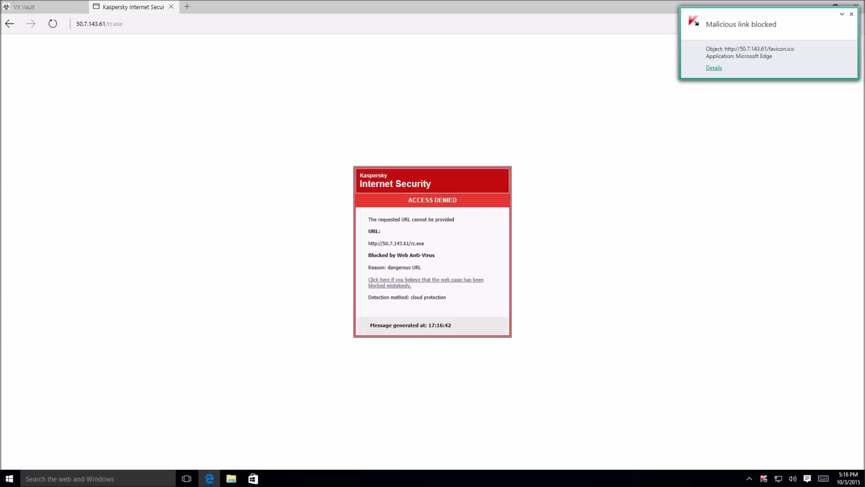
left_click(63, 7)
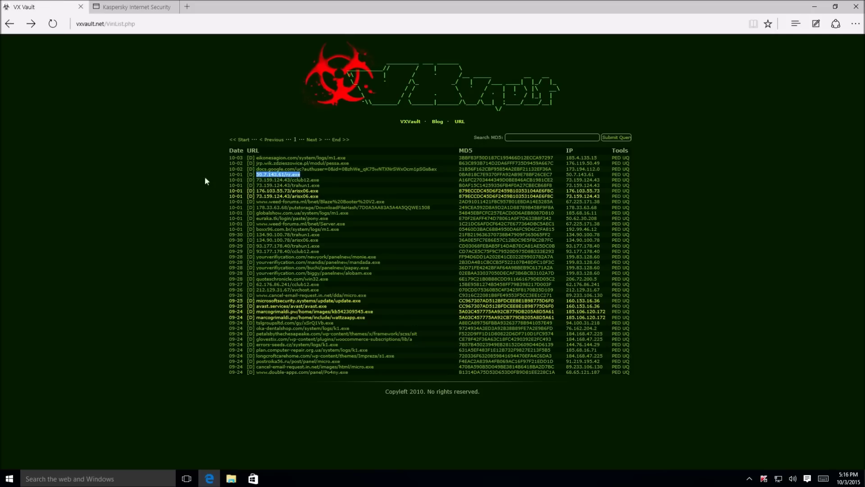
- Load the cclub12.exe sample URL from VX Vault in the second tab
left_click_drag(321, 179, 257, 181)
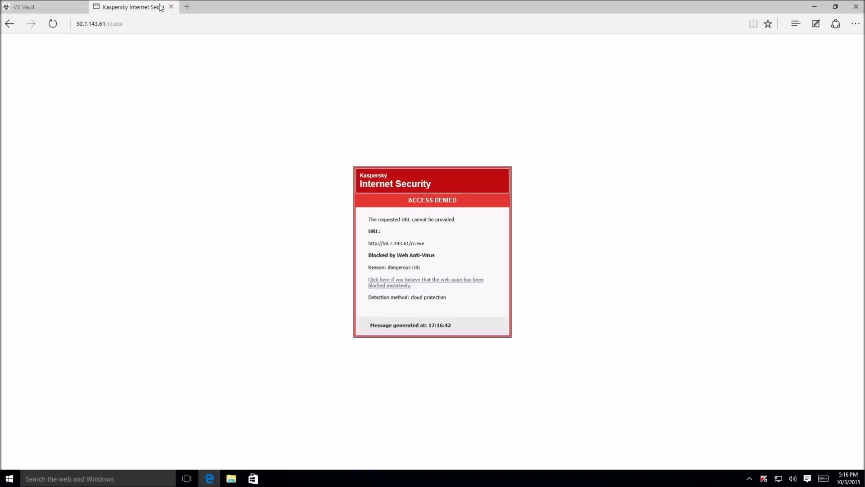
left_click(113, 23)
type("73.159.124.43/cclub12.exe")
key("Return")
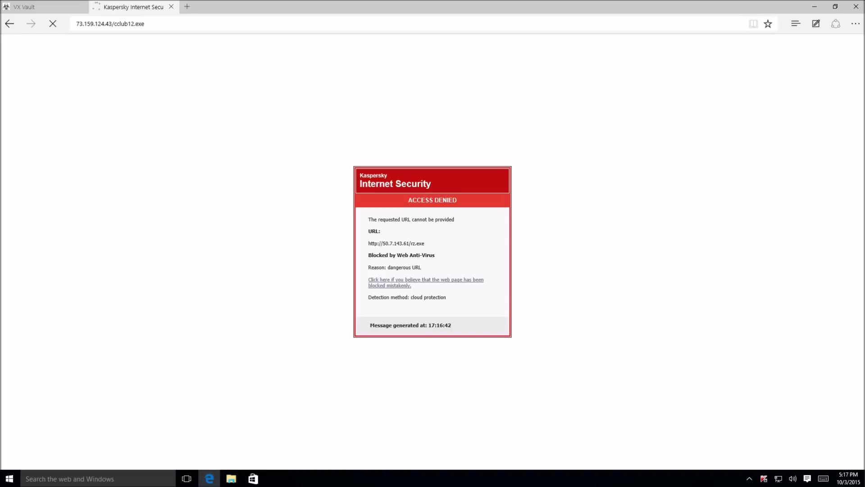
left_click(51, 7)
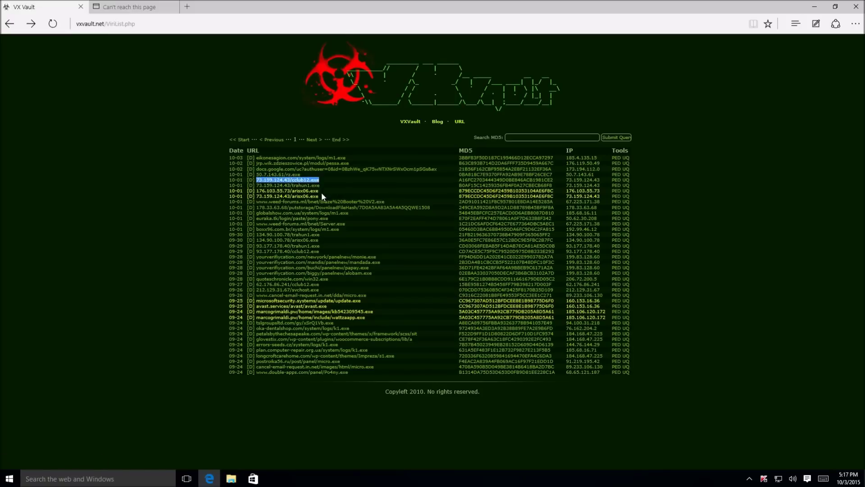
- Load the arisx06.exe sample URL and view Kaspersky's access-denied page for it
left_click_drag(325, 191, 260, 194)
key("ctrl+c")
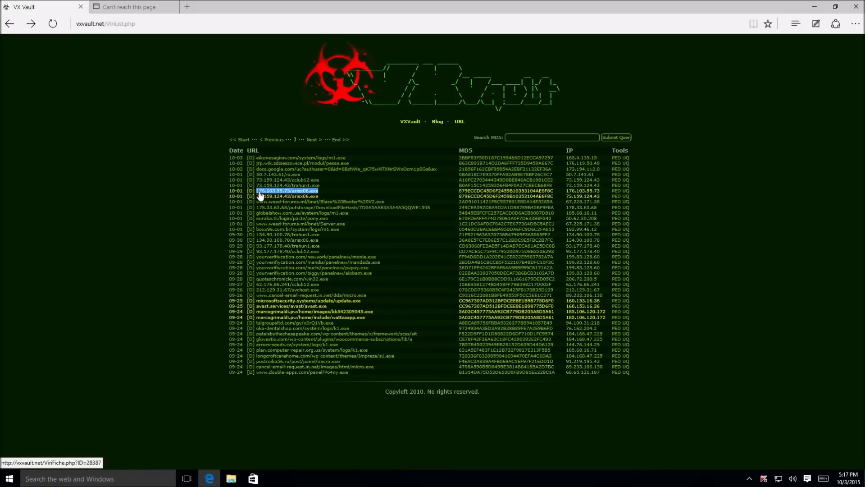
left_click(131, 7)
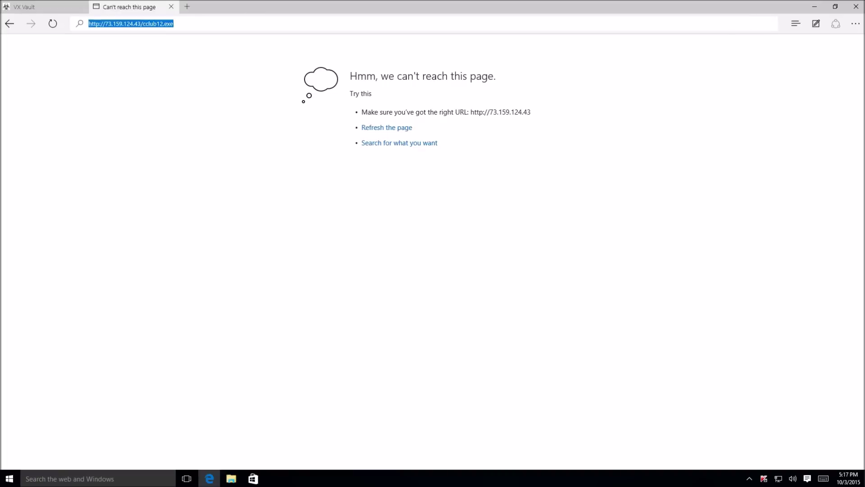
key("ctrl+v")
key("Return")
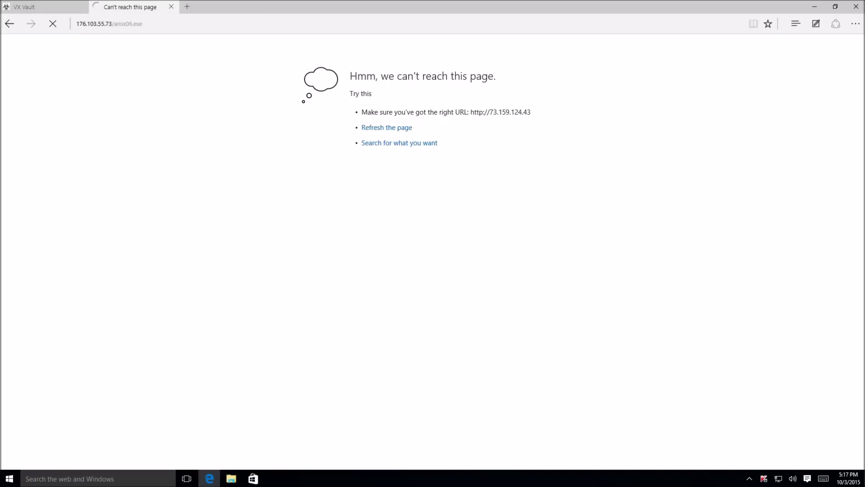
left_click(46, 9)
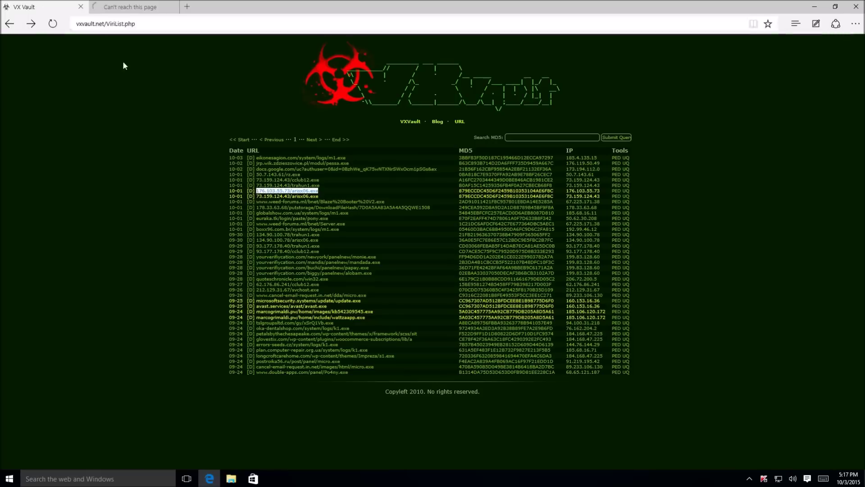
left_click(110, 9)
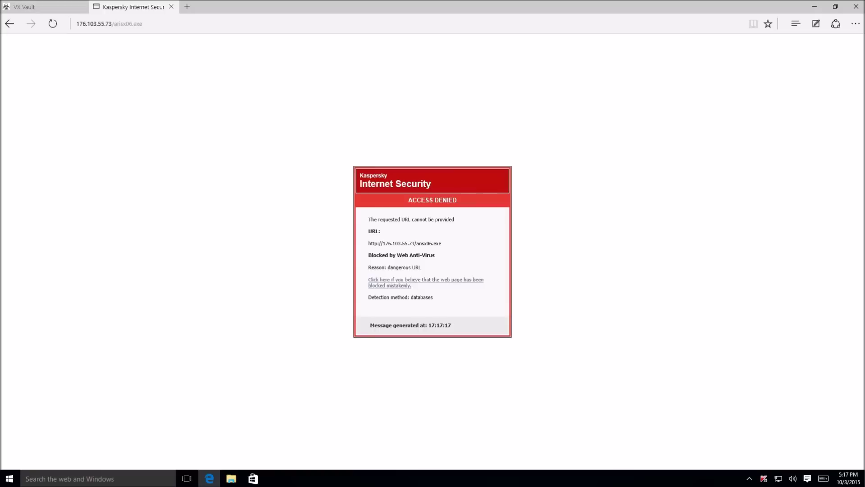
left_click(50, 9)
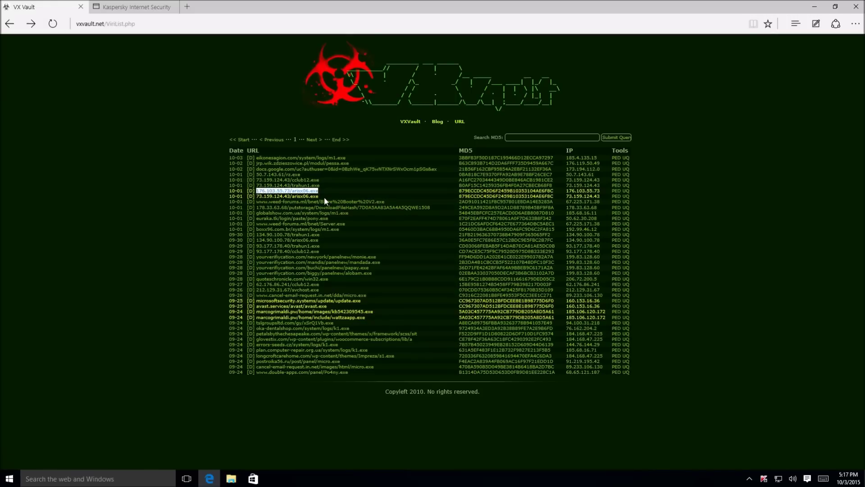
- Load the Blaze Booter sample URL, which returns a 404 error
left_click_drag(387, 199, 259, 204)
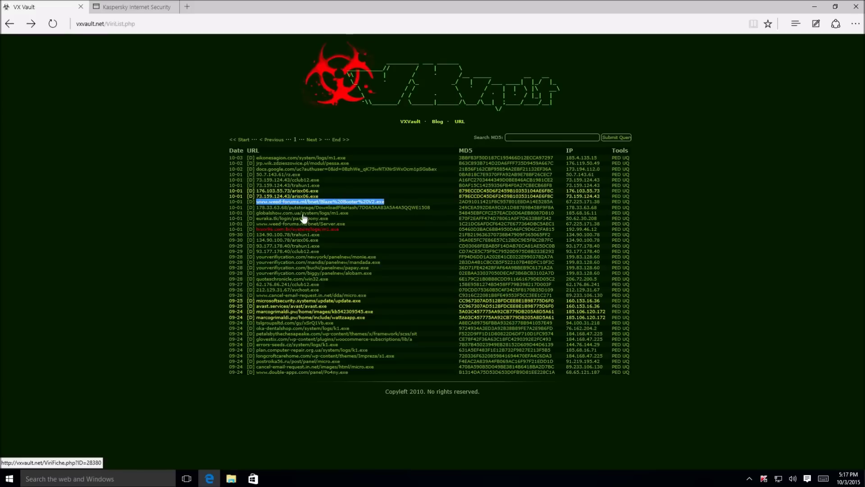
left_click(131, 7)
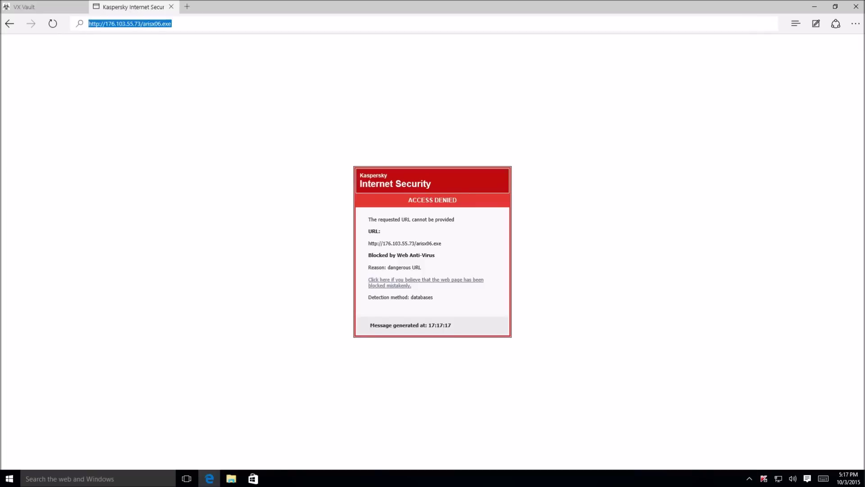
type("www.weed-forums.ml/bnet/Blaze%20Booter%20V2.exe")
key("Return")
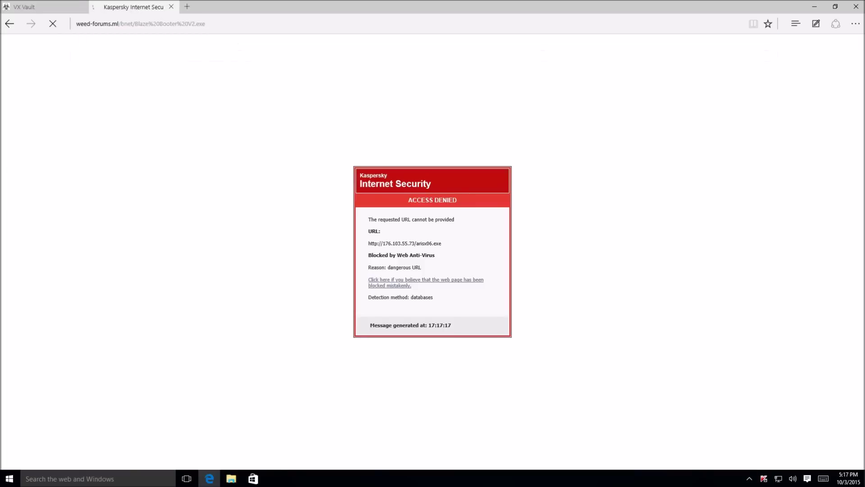
left_click(50, 7)
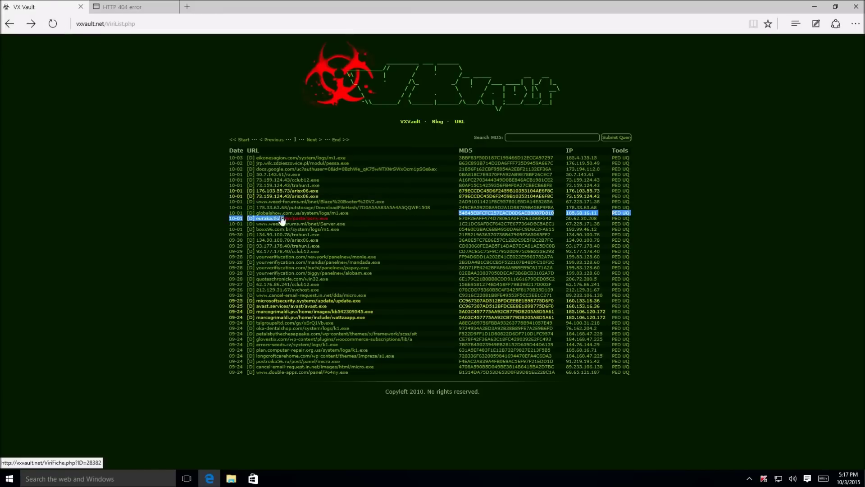
- Load the globalshow.com.ua m1.exe sample, which Kaspersky blocks, then close that tab
left_click_drag(350, 213, 256, 213)
key("ctrl+c")
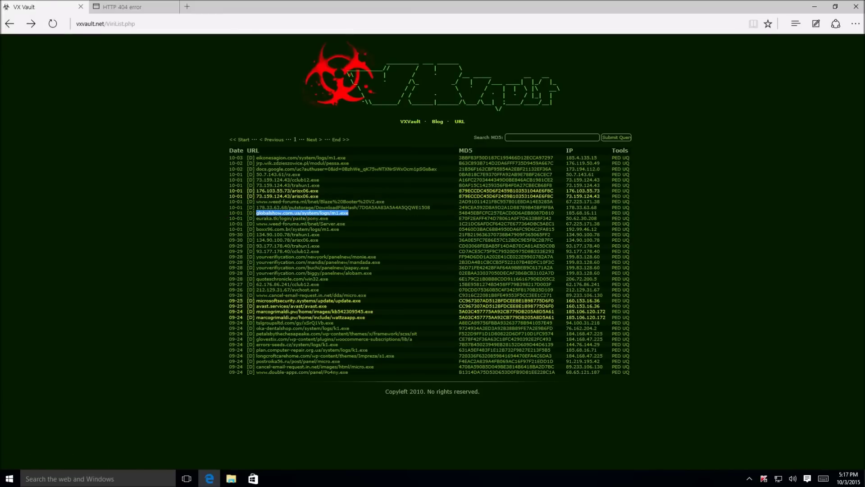
left_click(135, 7)
left_click(140, 23)
key("ctrl+v")
key("Return")
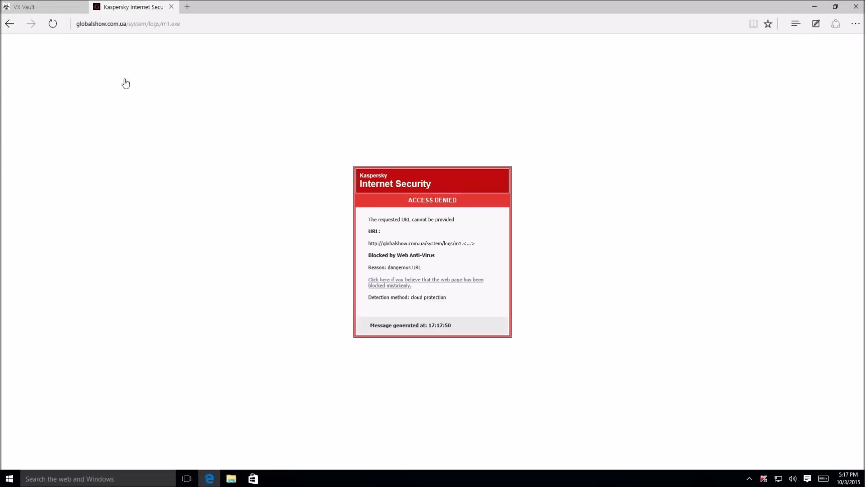
left_click(172, 7)
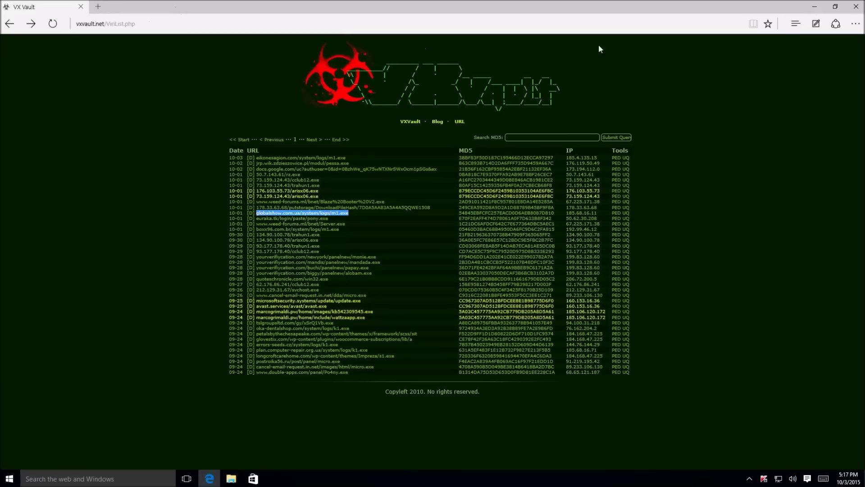
- Open the Malc0de Database favourite and download the oemailrecovery.com setup.exe URL in a new tab
left_click(856, 24)
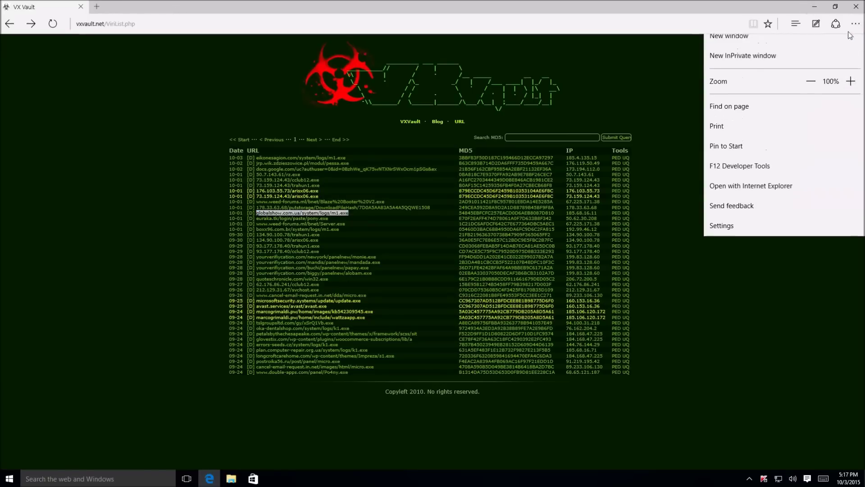
left_click(797, 24)
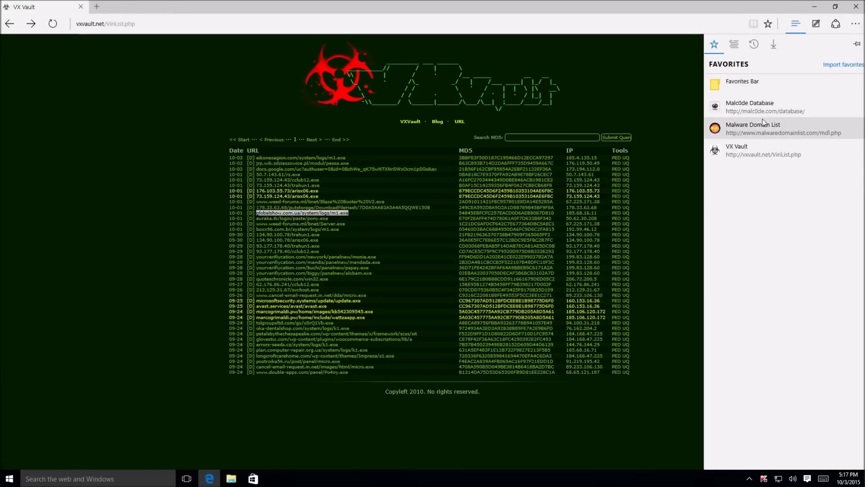
left_click(747, 107)
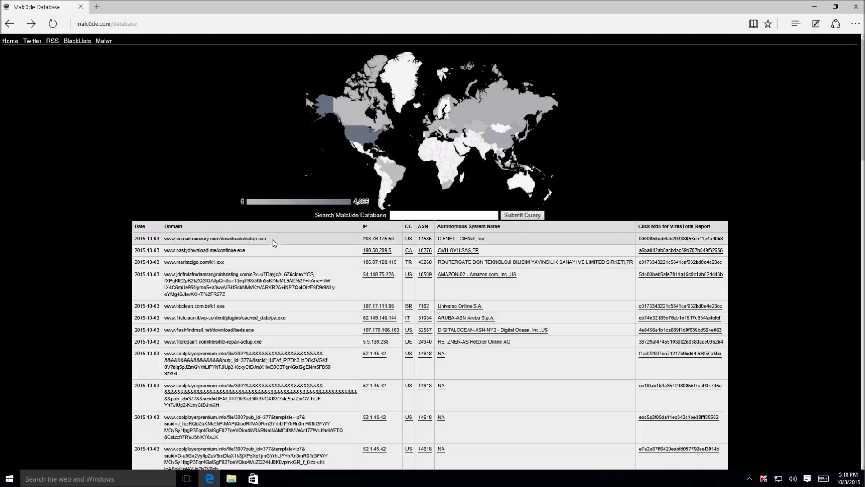
left_click_drag(273, 240, 164, 239)
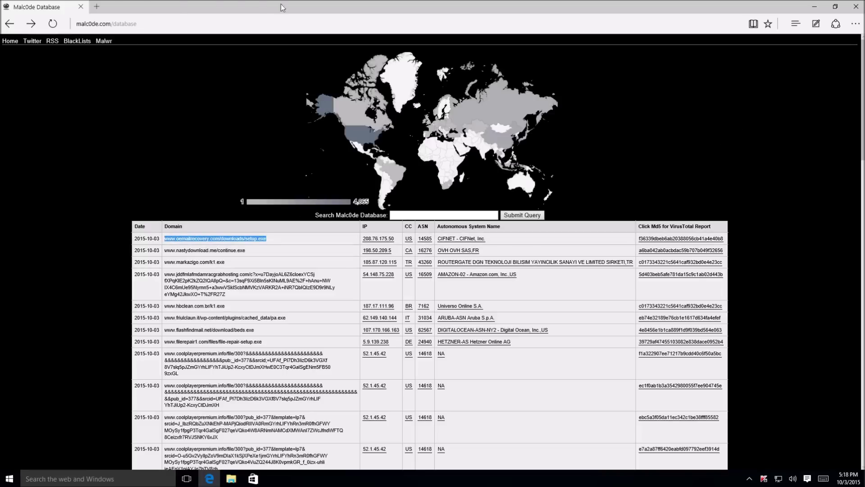
left_click(96, 6)
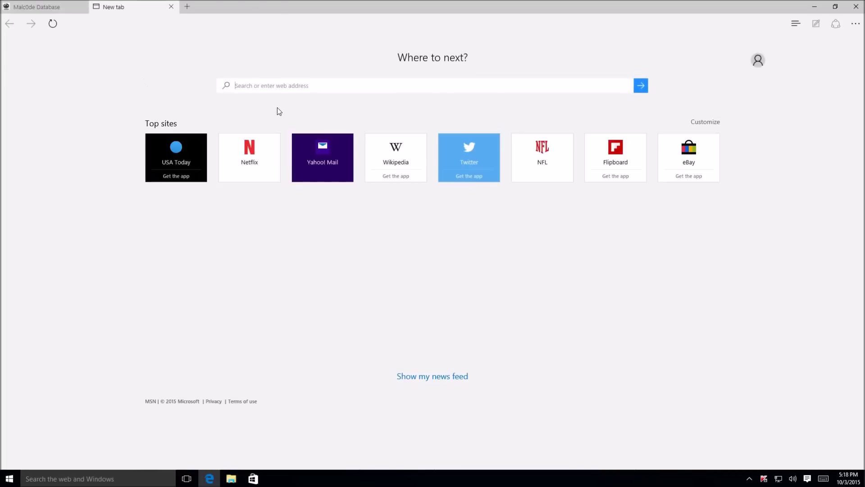
type("www.oemailrecovery.com/downloads/setup.exe")
key("Return")
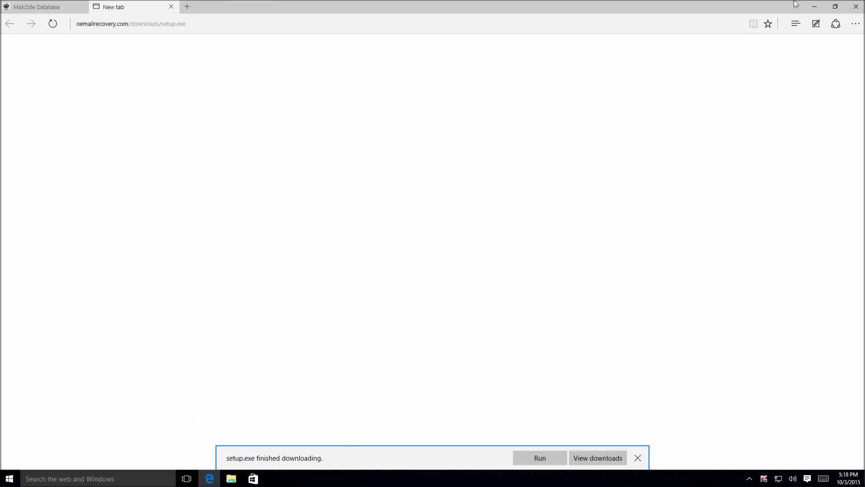
- Launch Process Explorer from its desktop shortcut and bring Edge back
left_click(815, 6)
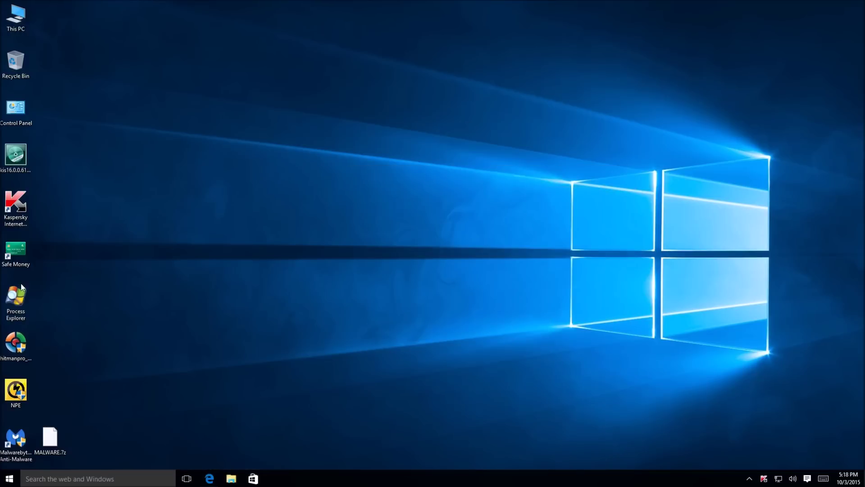
left_click(16, 296)
double_click(18, 299)
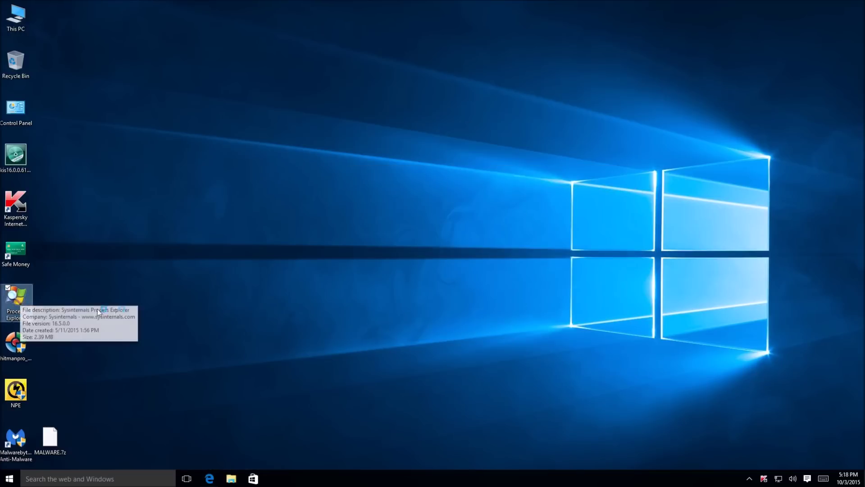
left_click(210, 478)
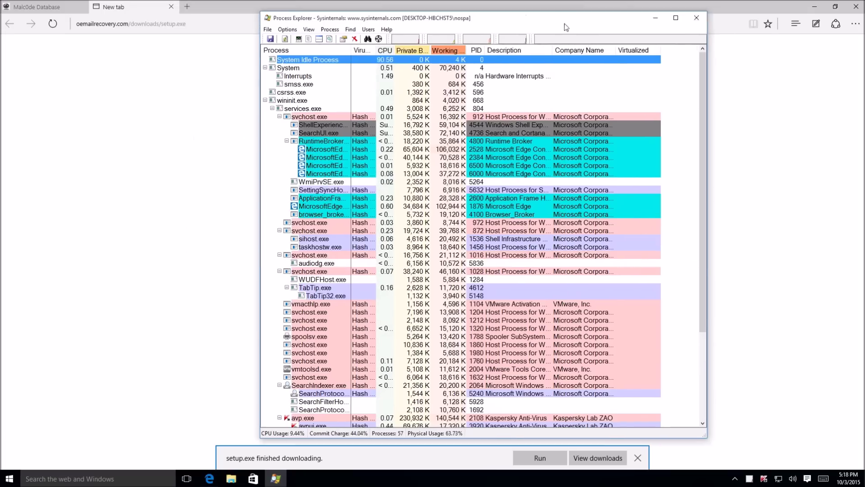
- Arrange Process Explorer and a windowed, resized Edge side by side
left_click_drag(567, 20, 720, 10)
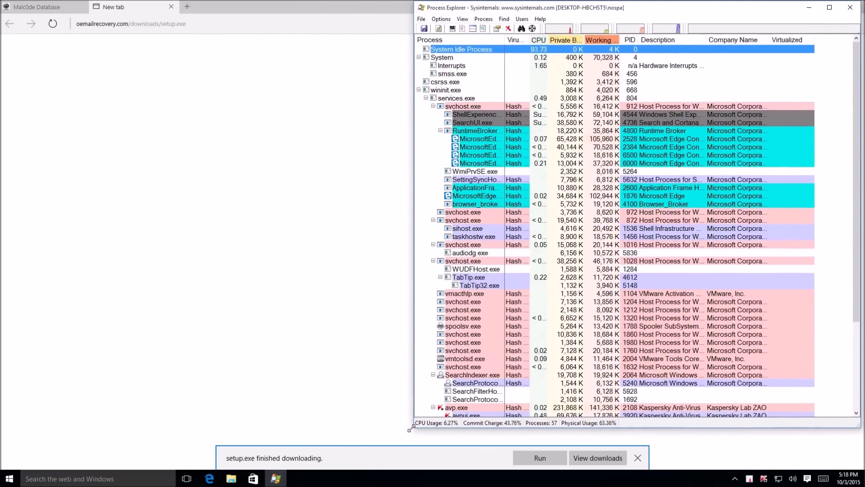
left_click_drag(411, 428, 524, 464)
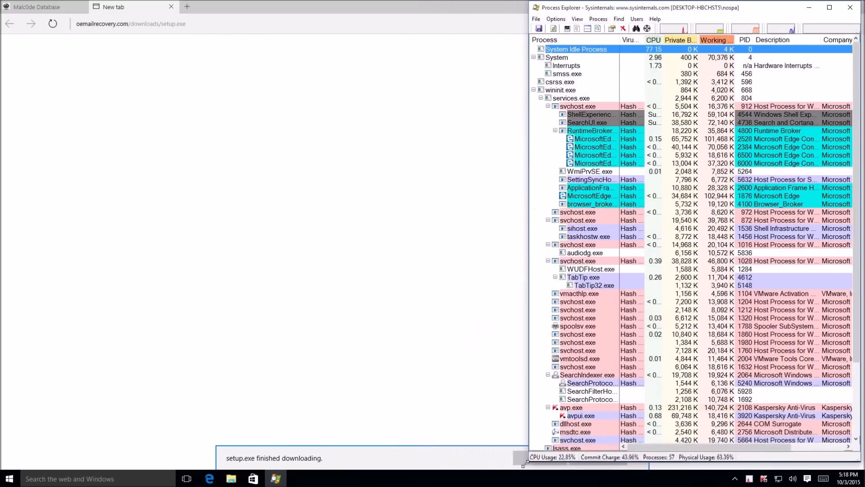
left_click(523, 435)
left_click(828, 8)
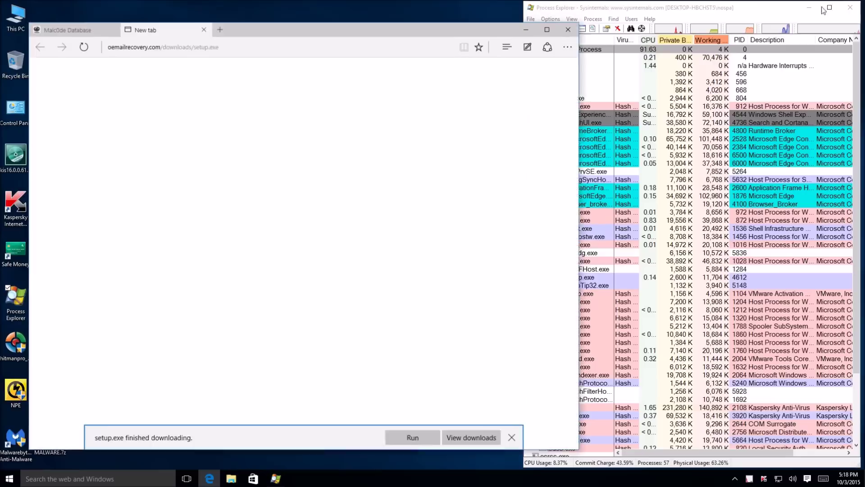
left_click_drag(477, 30, 454, 15)
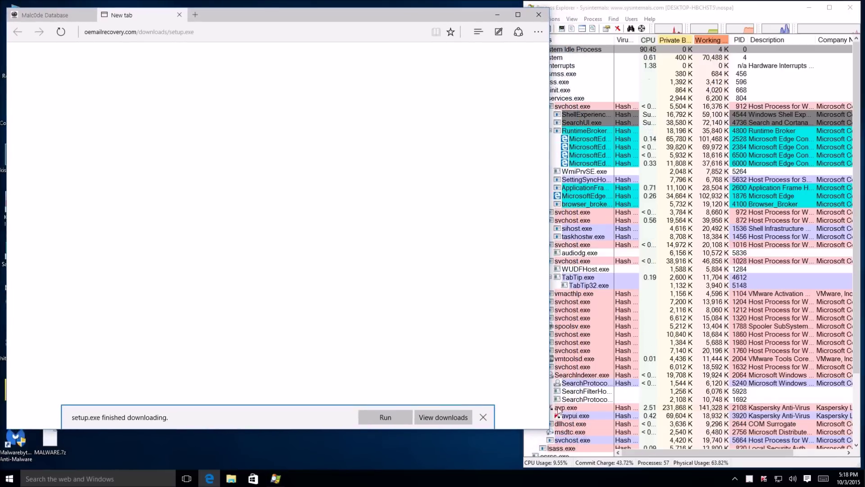
left_click_drag(550, 429, 488, 457)
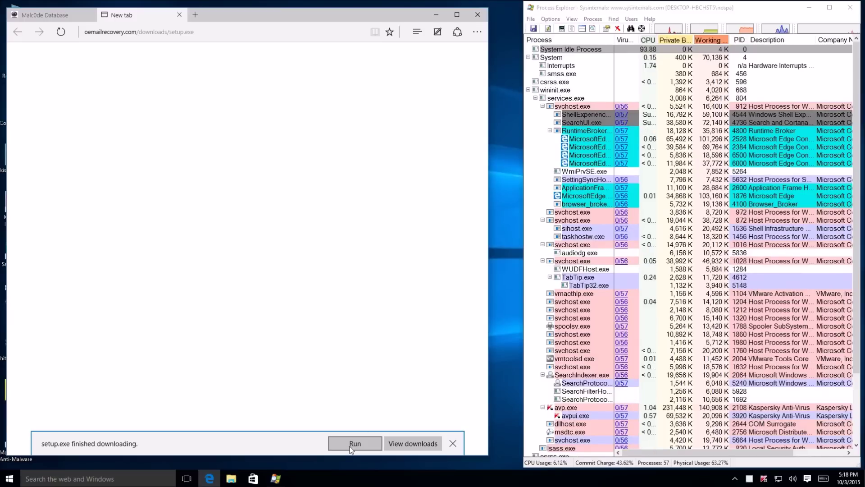
- Run setup.exe, allow it through UAC, and accept the OE-Mail Recovery license
left_click(351, 444)
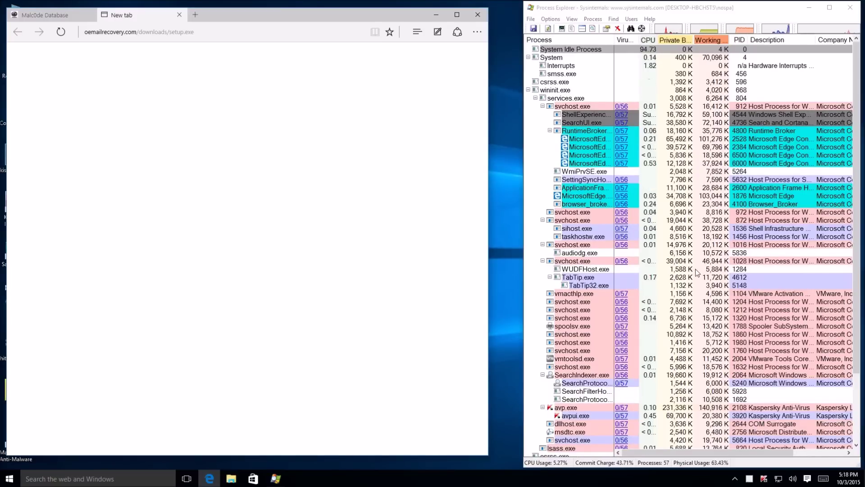
scroll(697, 272, "down", 4)
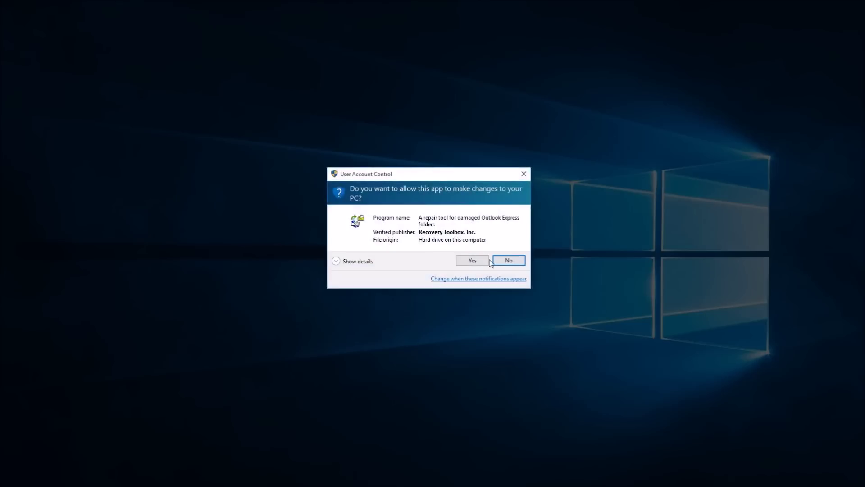
left_click(472, 260)
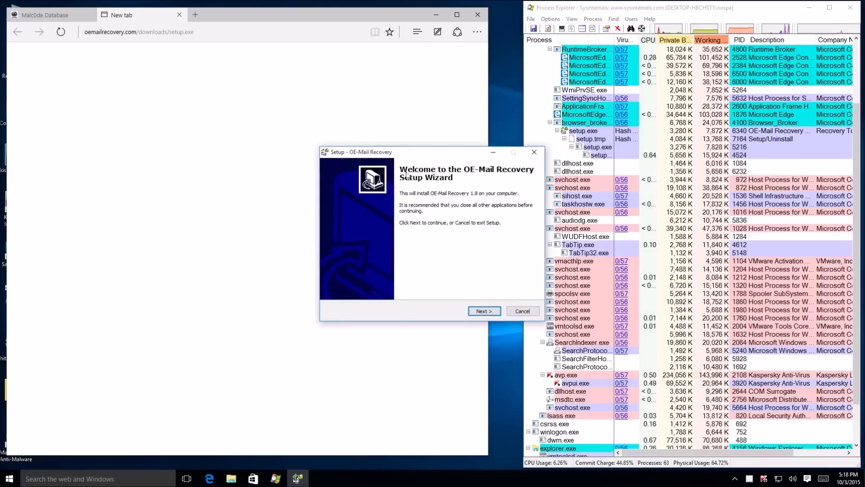
left_click(495, 311)
left_click(386, 284)
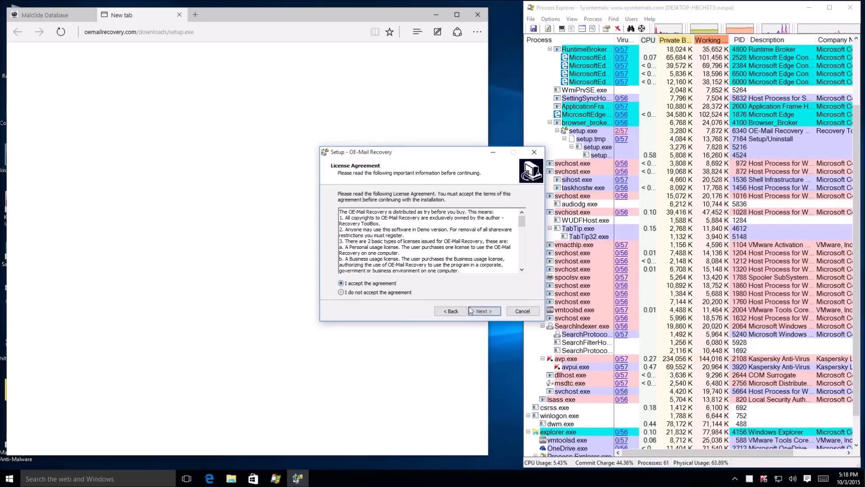
left_click(476, 311)
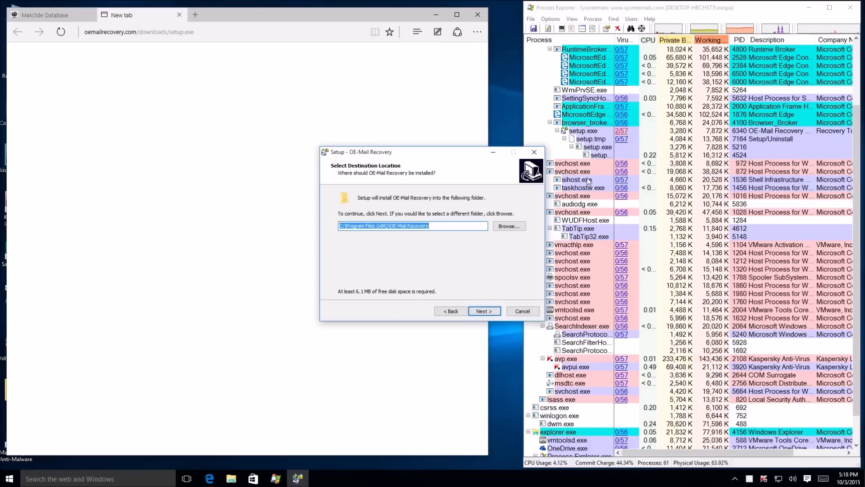
- Install OE-Mail Recovery with the default folder and tasks, finish, and close the blank tab
left_click(480, 311)
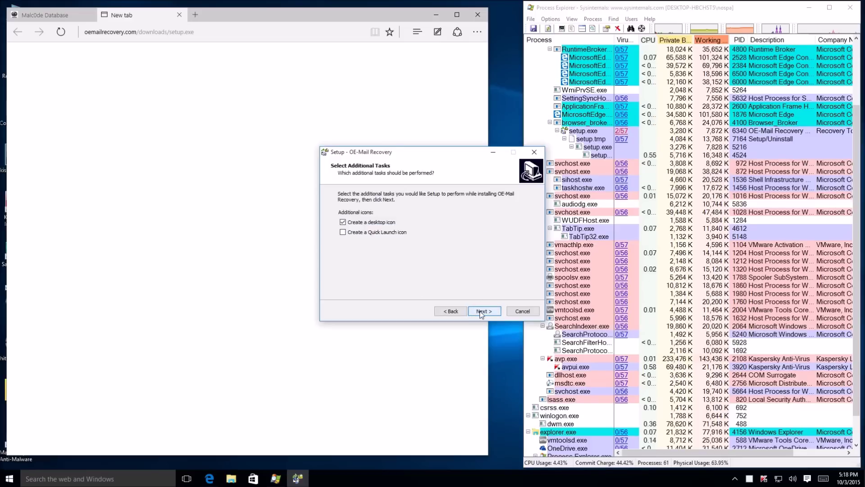
left_click(481, 313)
left_click(481, 313)
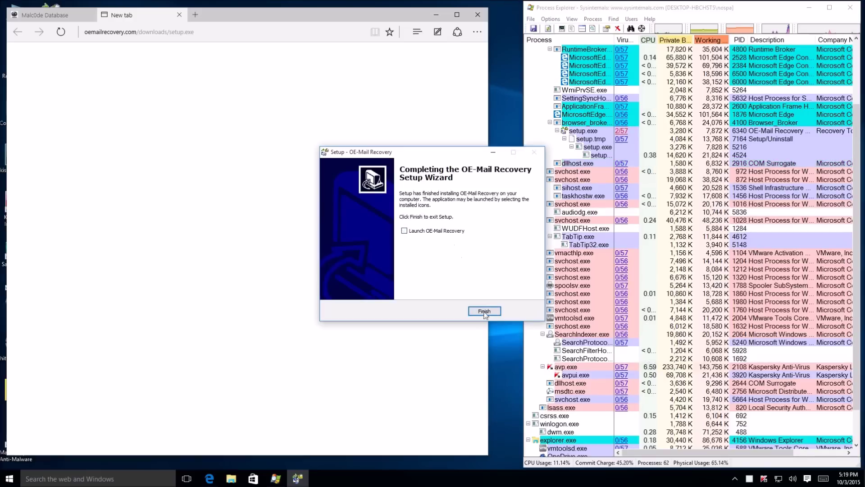
left_click(481, 311)
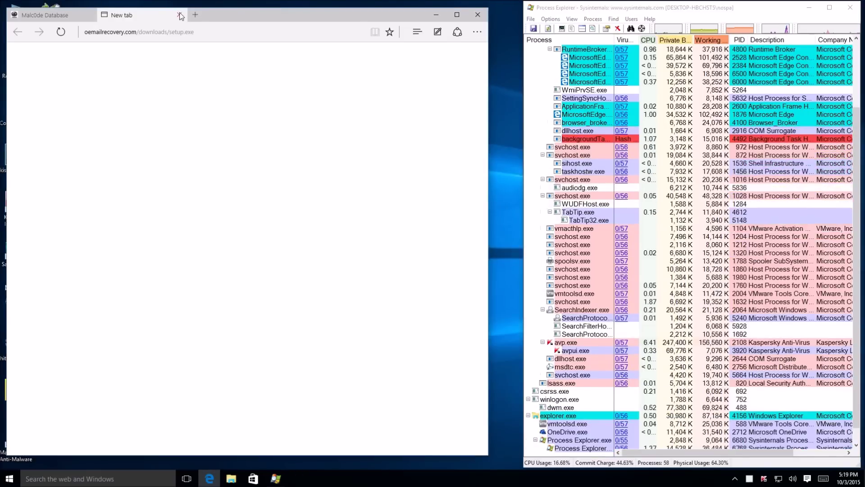
left_click(179, 15)
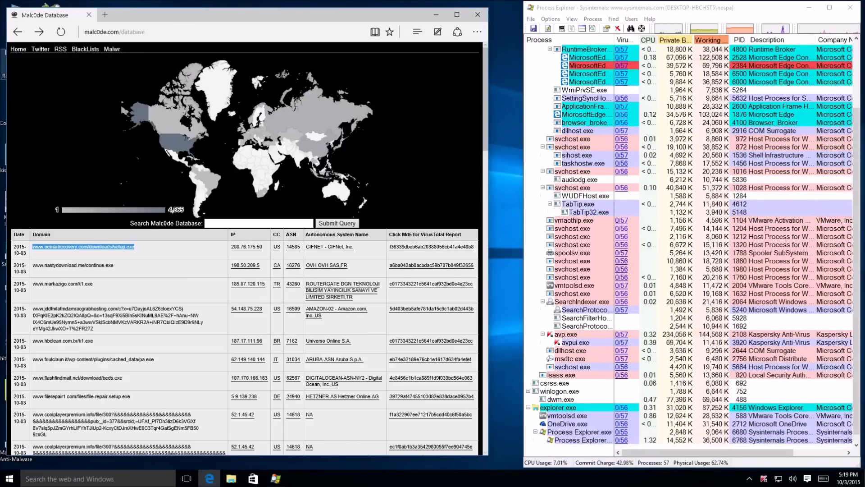
- Load the nastydownload.me/continue.exe sample in a new tab, where Kaspersky blocks it
left_click_drag(115, 267, 31, 267)
key("ctrl+c")
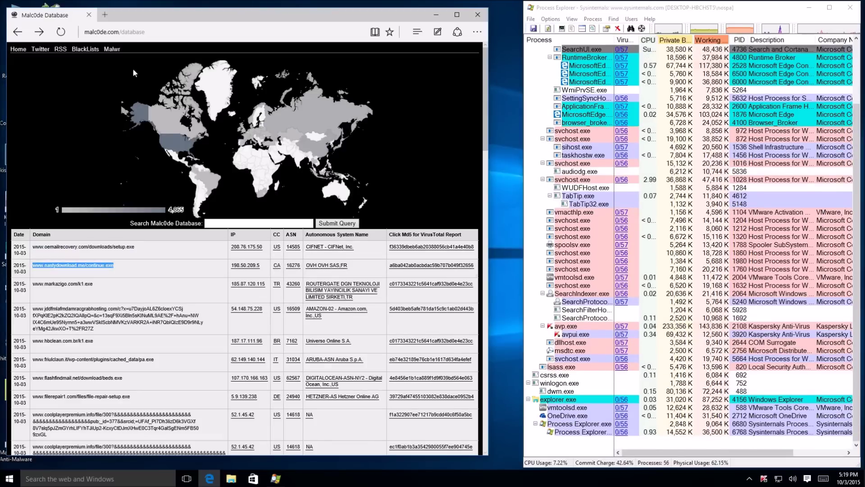
left_click(105, 16)
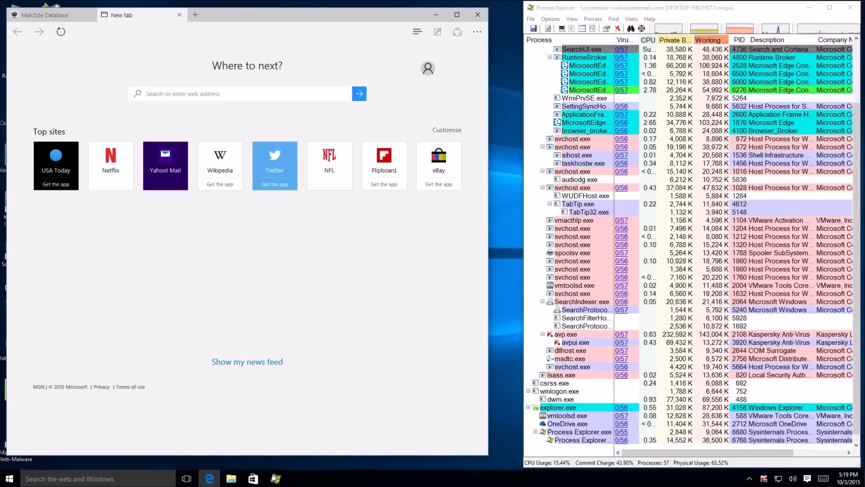
key("ctrl+v")
key("Return")
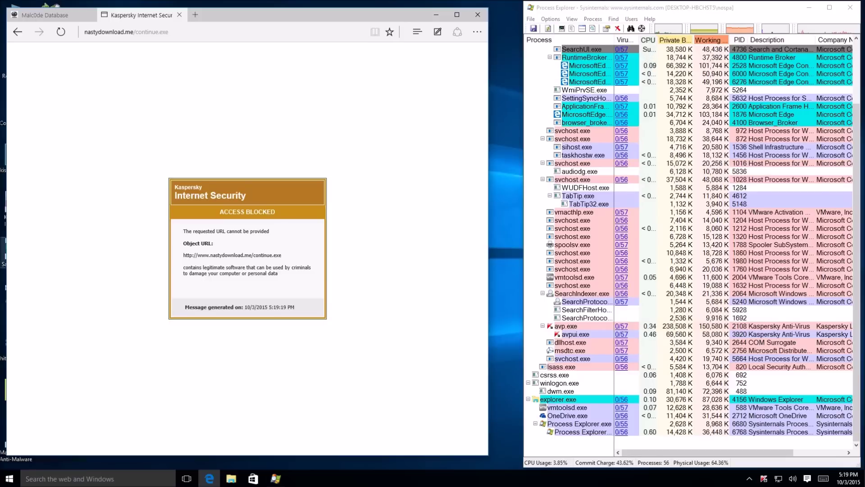
- Copy the markazigo.com/k1.exe URL from Malc0de and select the blocked tab's address
left_click(67, 16)
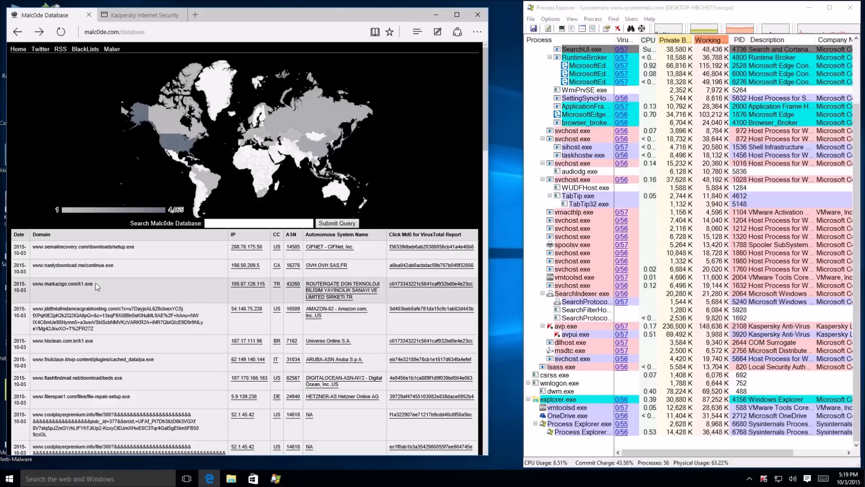
left_click_drag(95, 283, 31, 284)
key("ctrl+c")
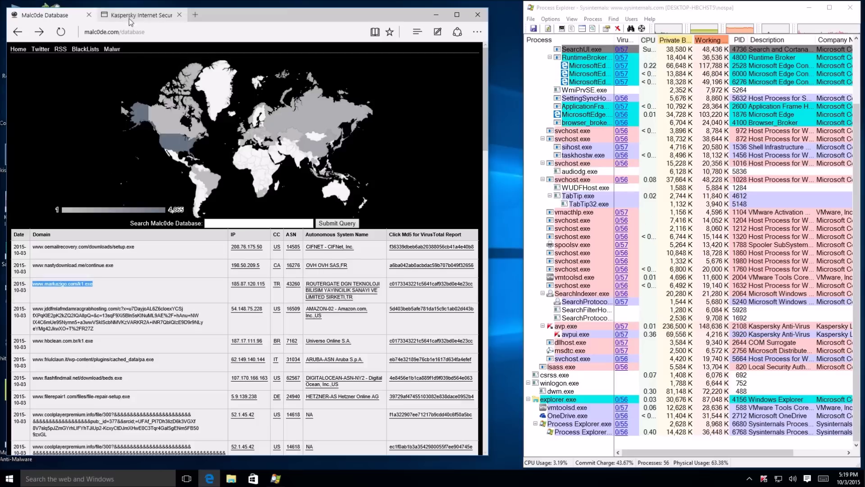
left_click(129, 16)
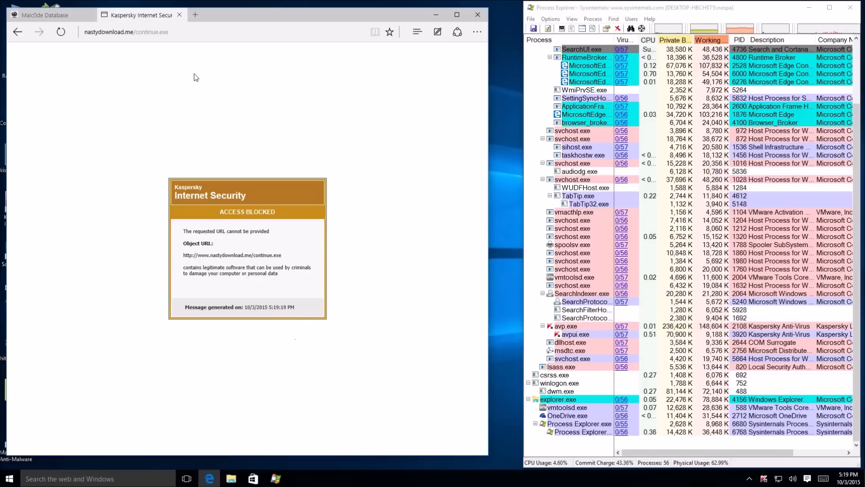
left_click(194, 39)
- Load the markazigo.com/k1.exe sample, which Kaspersky denies, and return to Malc0de
key("ctrl+v")
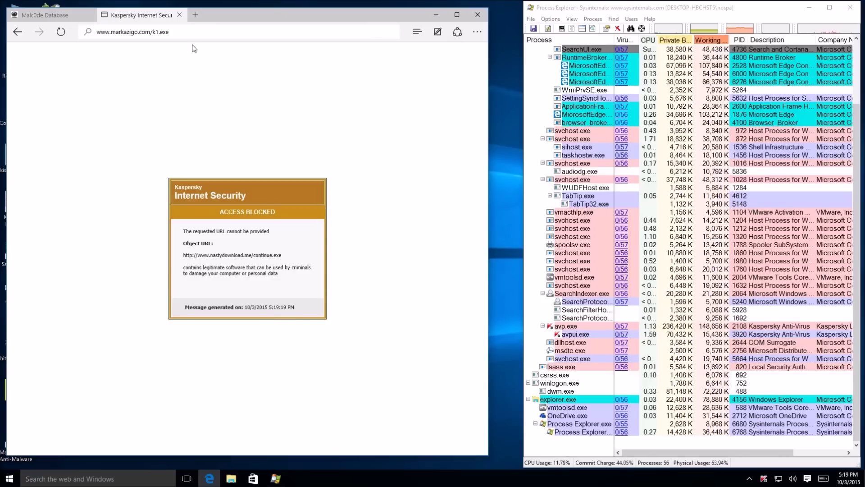
key("Return")
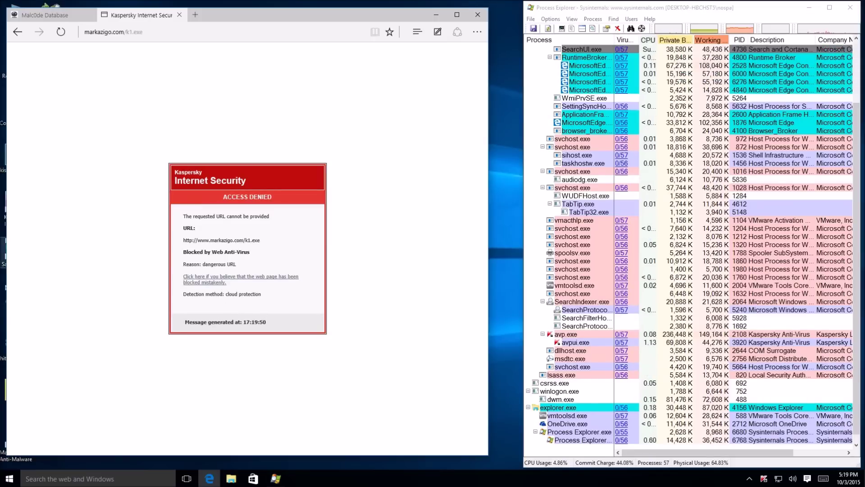
left_click(74, 16)
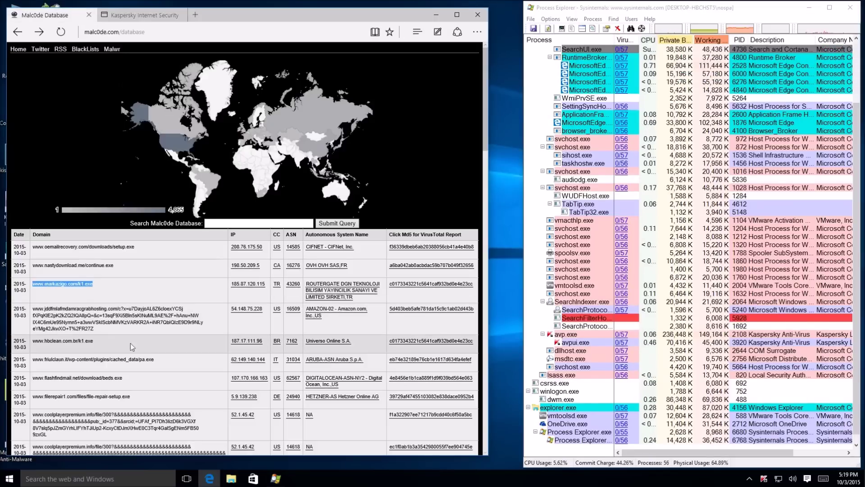
- Load the hbclean.com.br/k1.exe sample in the same tab, then return to Malc0de
left_click_drag(99, 341, 33, 342)
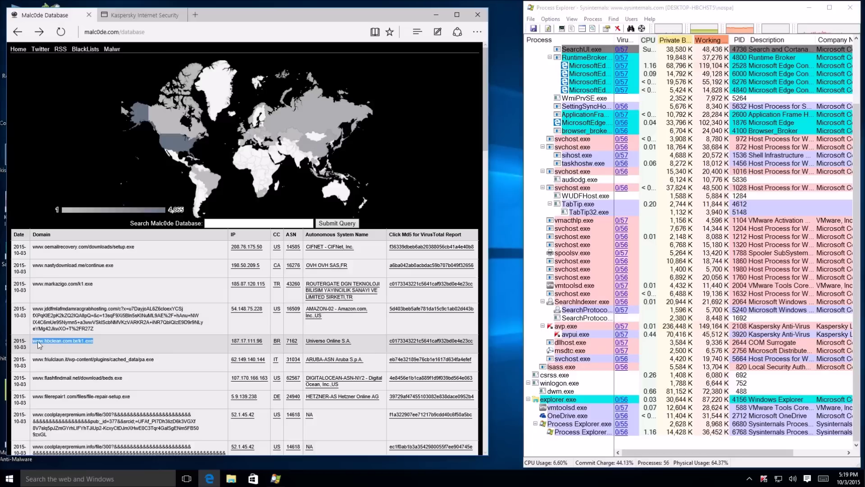
left_click(145, 16)
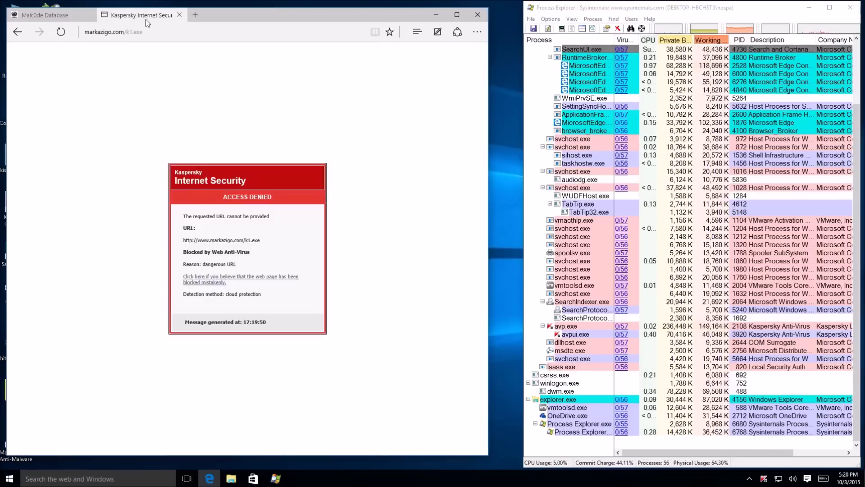
type("www.hbclean.com.br/k1.exe")
key("Return")
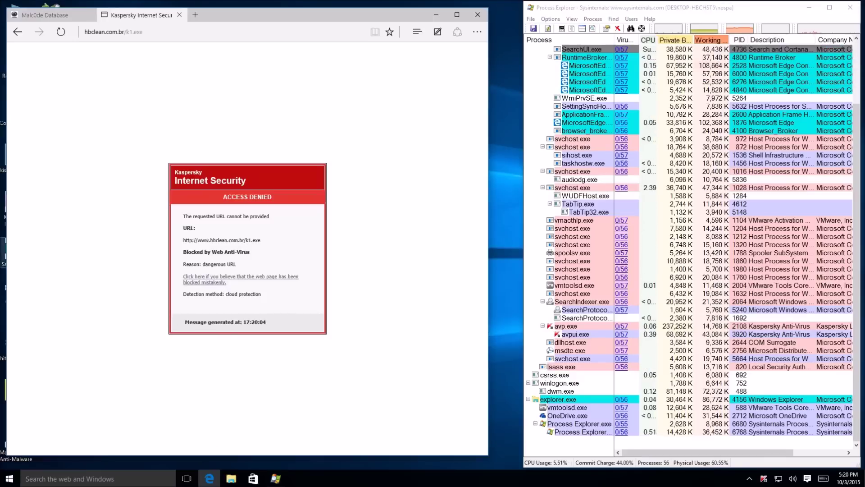
left_click(62, 17)
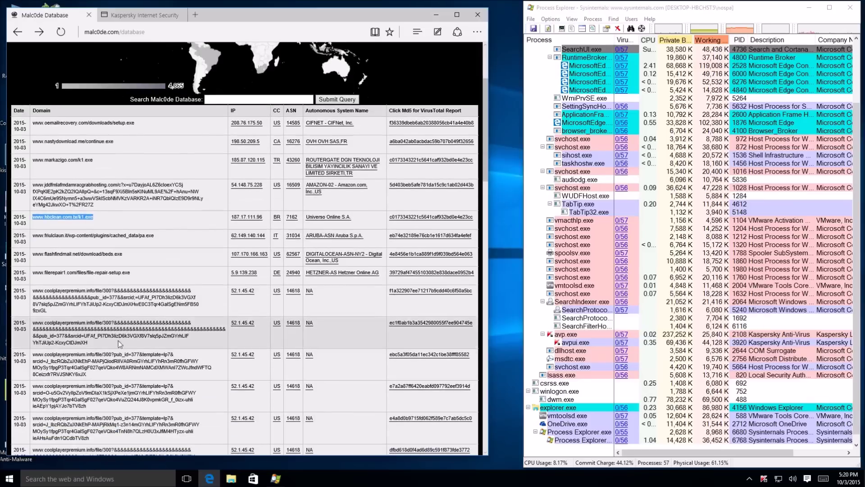
- Load the flashfindmail.net beds.exe download address in the blocked-page tab
left_click_drag(124, 254, 39, 256)
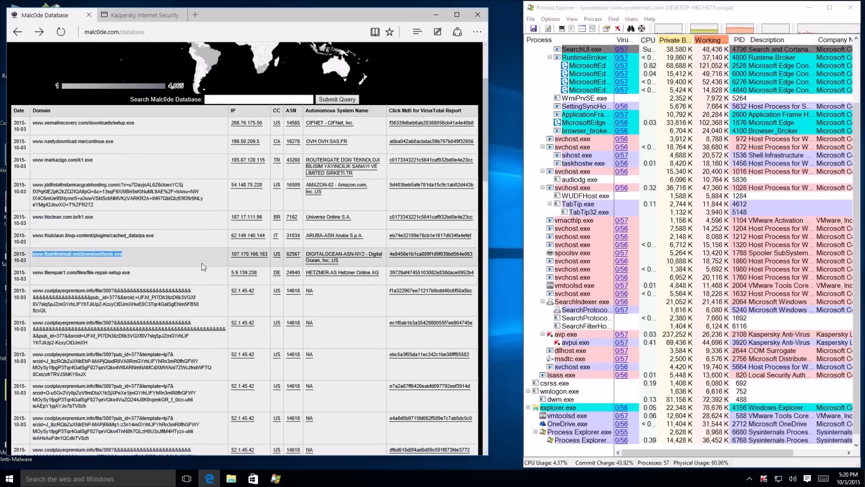
left_click(161, 18)
type("http://www.flashfindmail.net/download/beds.exe")
key("Return")
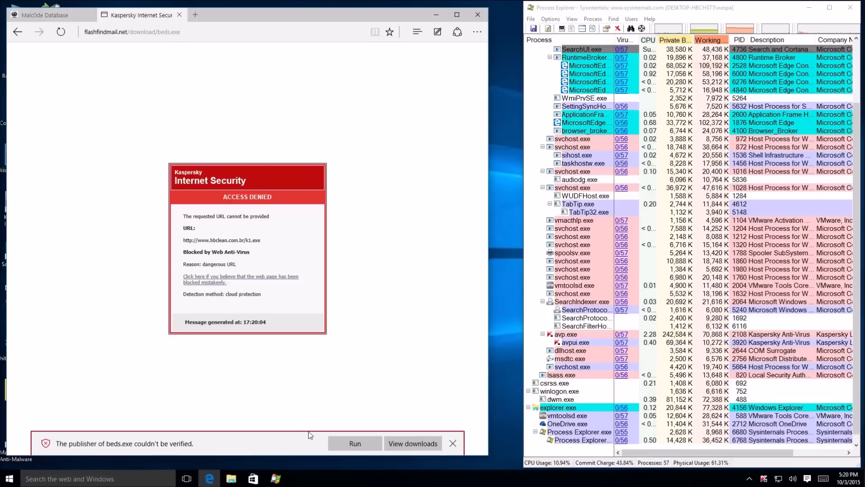
- Install 123 Bulk Email Direct Sender with a Windows Firewall exception, without launching it afterward
left_click(335, 447)
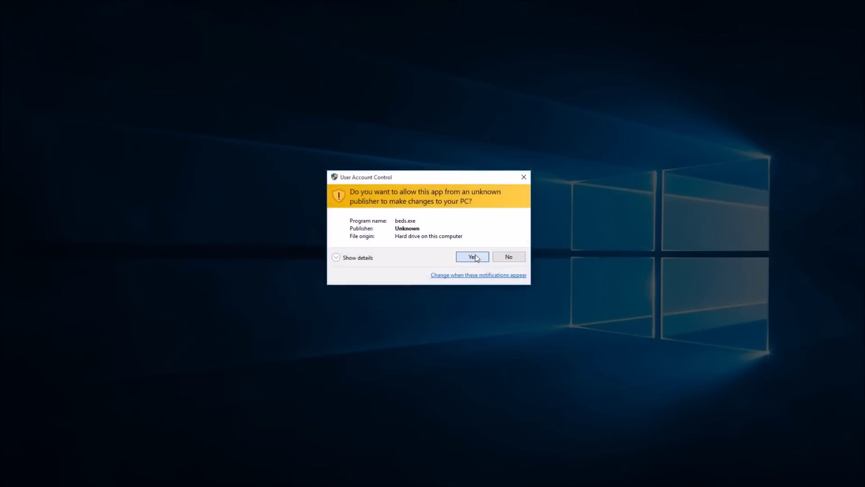
left_click(474, 255)
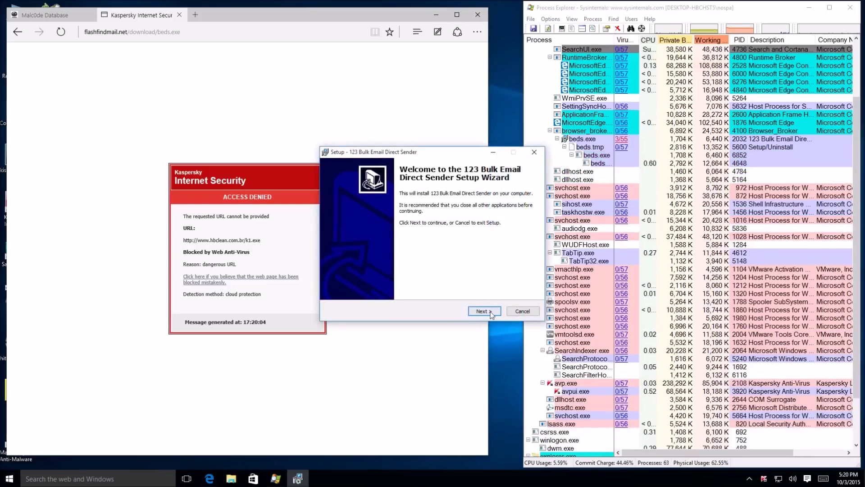
left_click(482, 311)
left_click(484, 312)
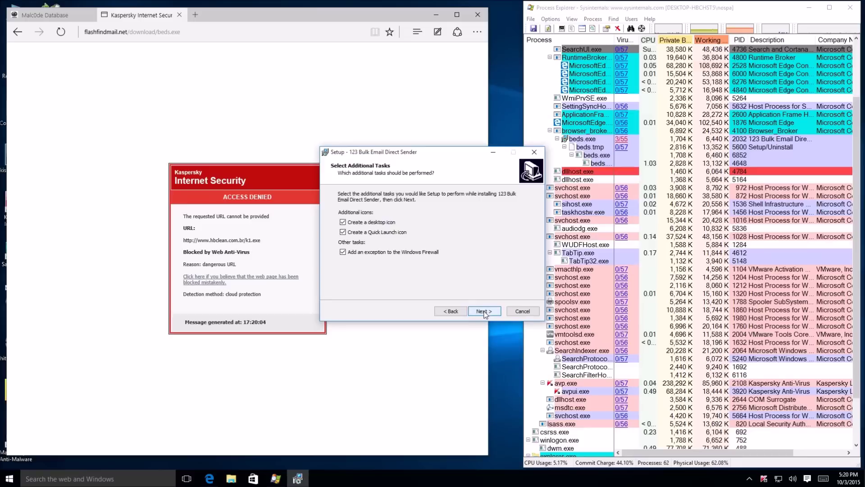
left_click(384, 252)
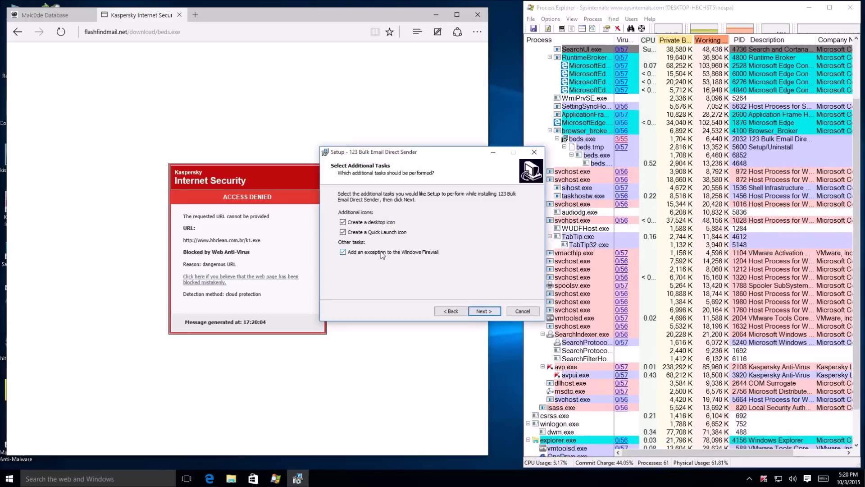
left_click(484, 311)
left_click(482, 315)
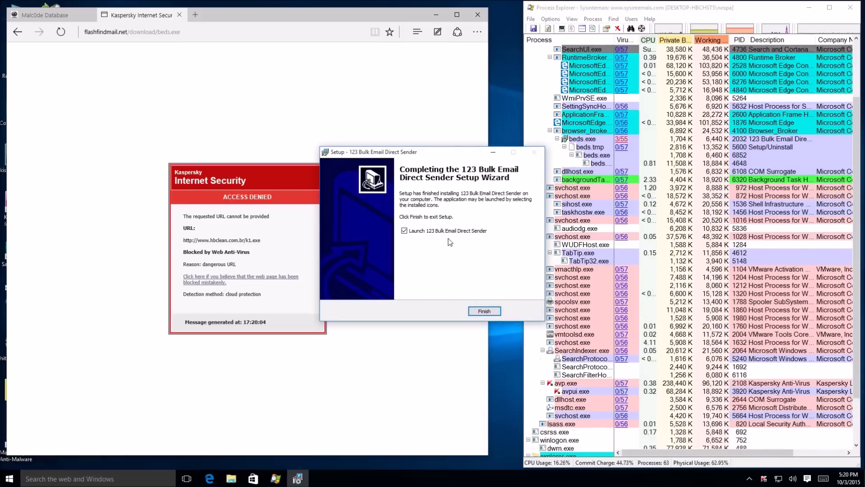
left_click(448, 232)
left_click(481, 311)
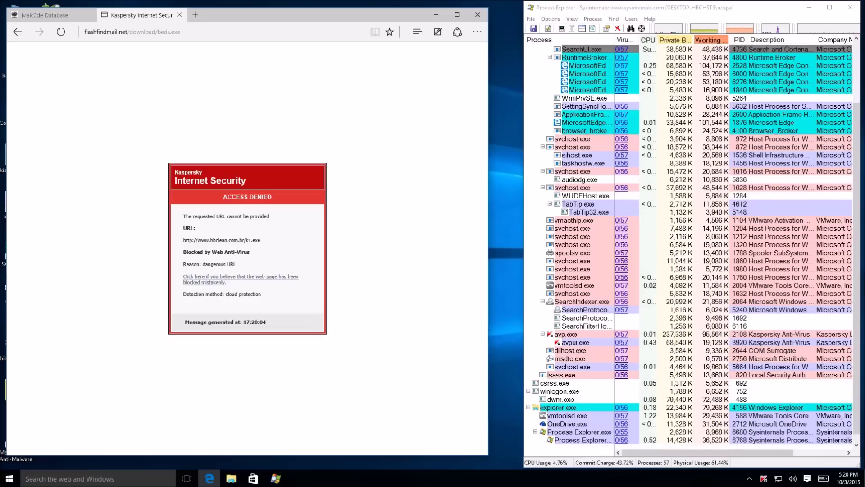
- Copy the LuckySavingsV3.exe download address from the Malc0de Database list
left_click(65, 18)
scroll(97, 253, "down", 5)
scroll(97, 252, "down", 3)
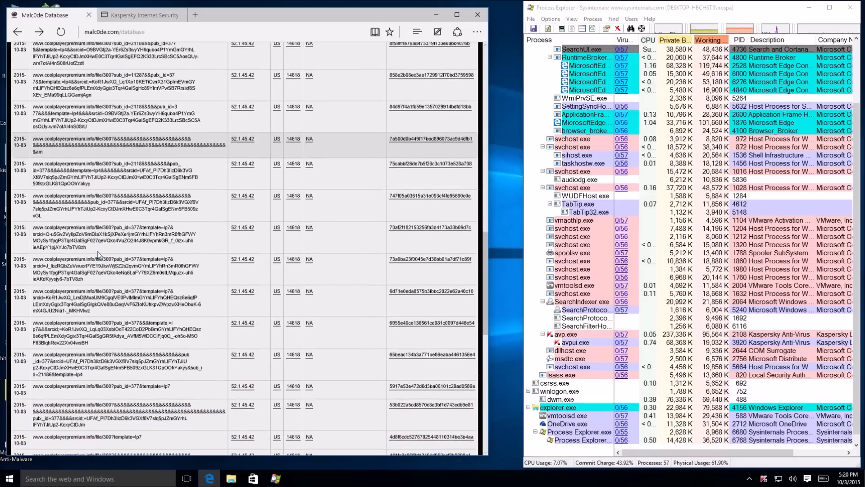
scroll(98, 253, "down", 3)
scroll(101, 288, "down", 2)
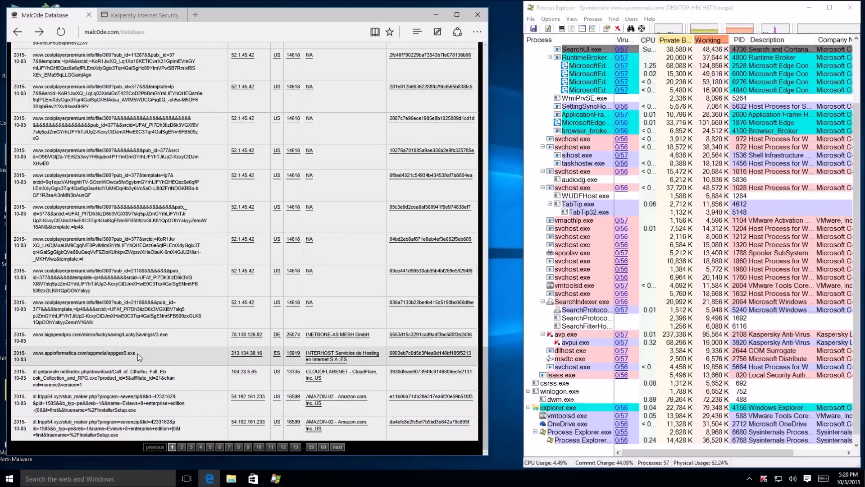
left_click_drag(136, 354, 71, 356)
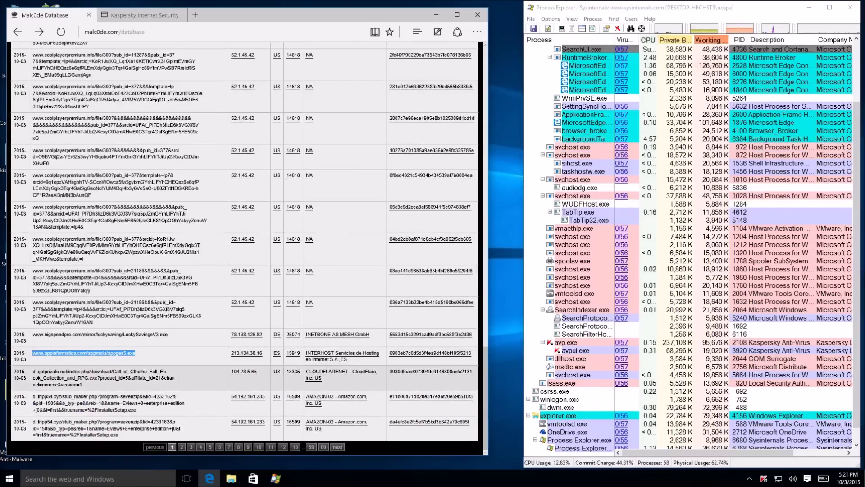
left_click_drag(175, 335, 35, 342)
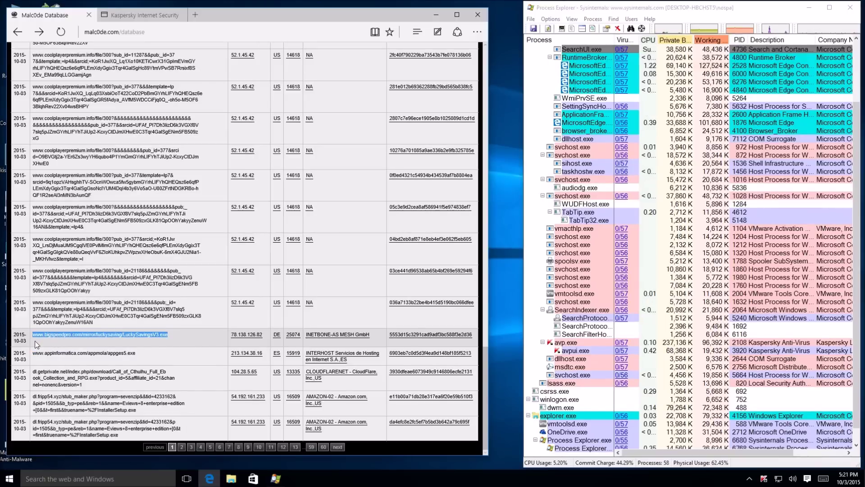
- Load the LuckySavingsV3.exe address in the other tab, then hide Process Explorer
left_click(152, 9)
left_click(153, 31)
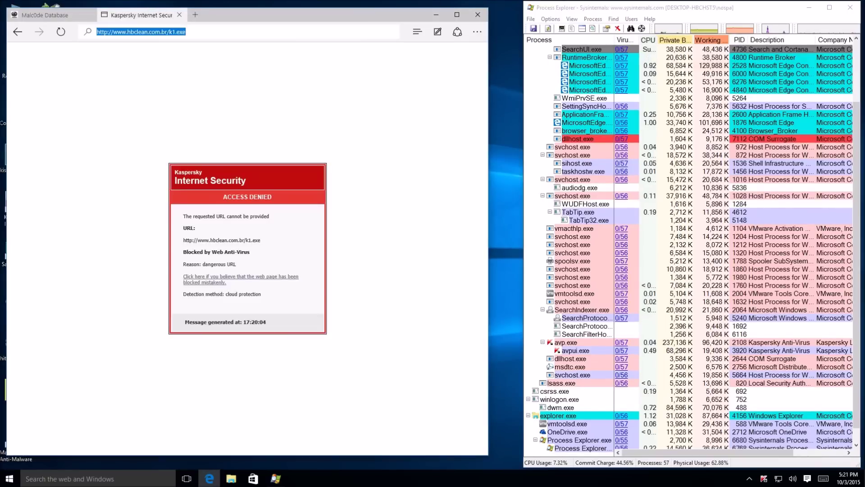
type("www.bigspeedpro.com/mirror/luckysaving/LuckySavingsV3.exe")
key("Return")
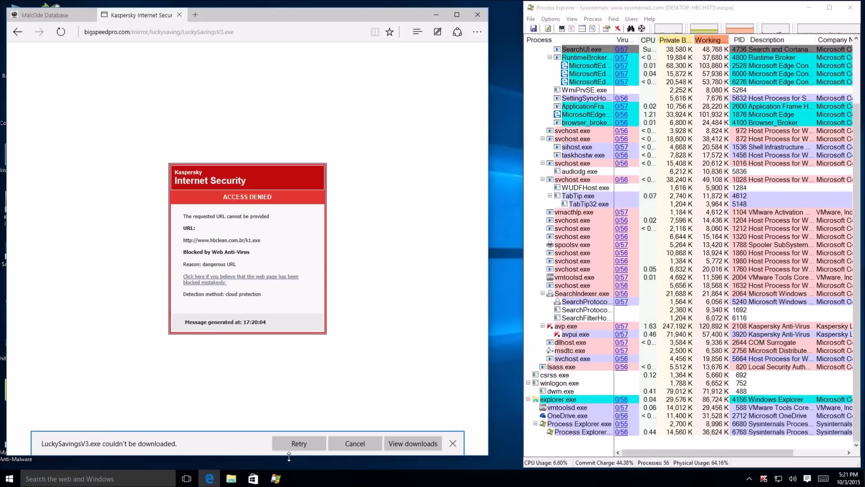
left_click(811, 7)
- Restore Process Explorer and review its process list, selecting TabTip.exe
left_click(276, 479)
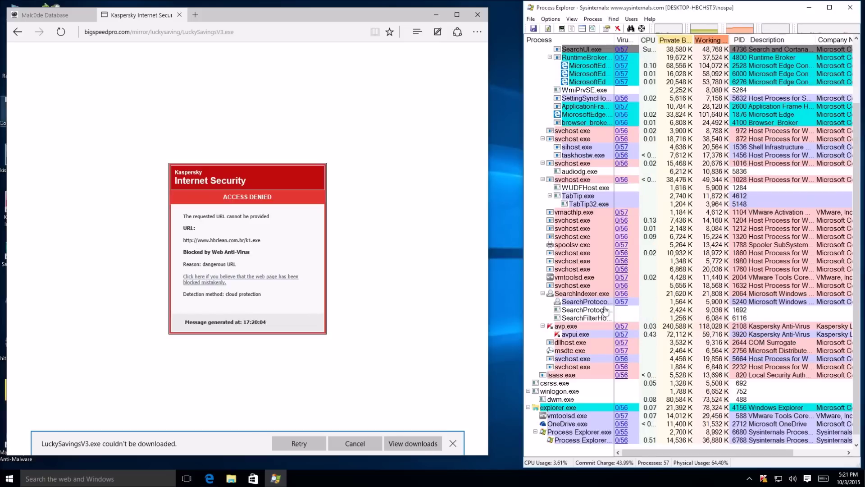
scroll(579, 314, "up", 3)
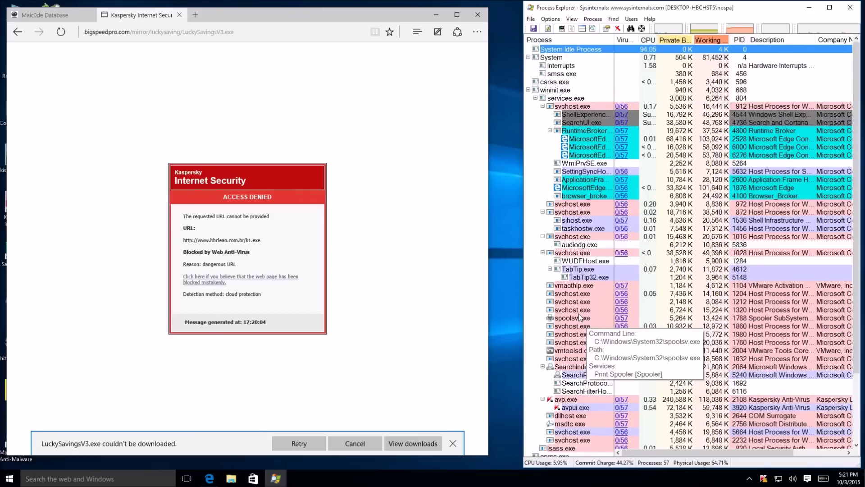
left_click(582, 270)
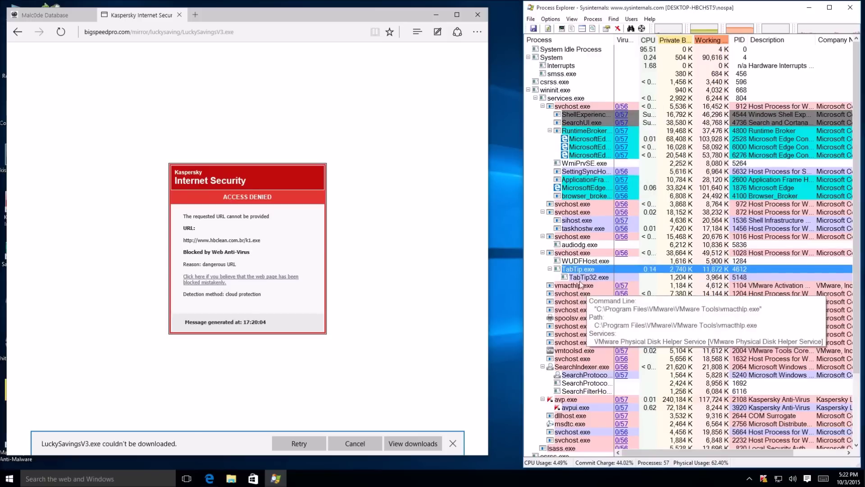
mouse_move(573, 310)
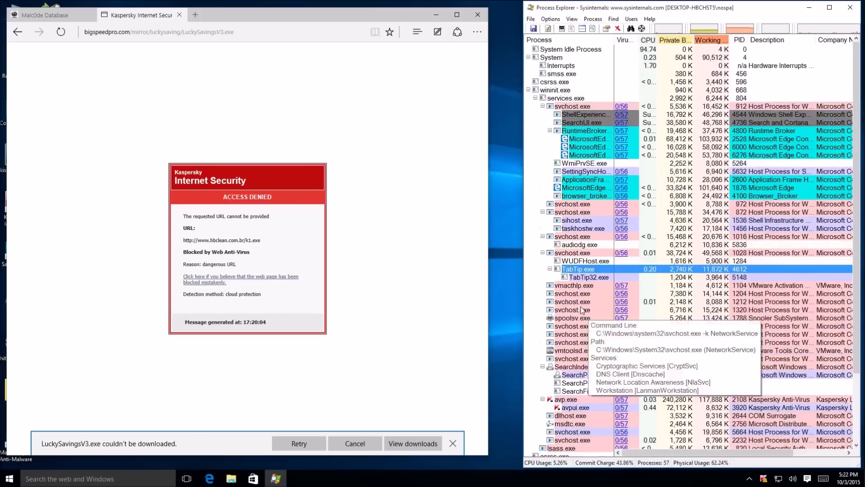
scroll(581, 309, "down", 4)
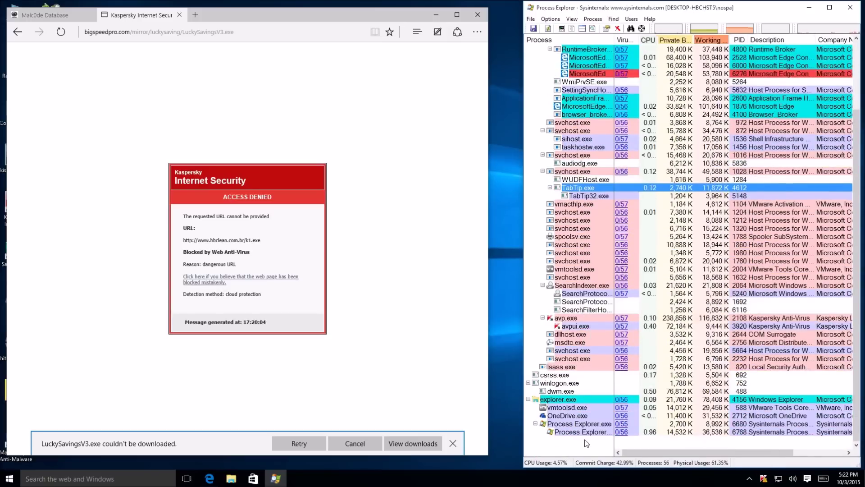
scroll(586, 444, "up", 4)
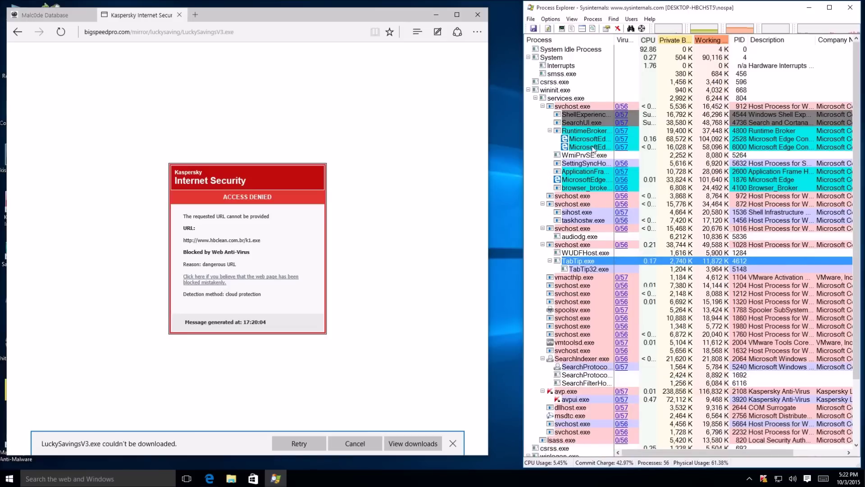
- Close Edge with all its tabs, then close Process Explorer
left_click(479, 15)
left_click(202, 255)
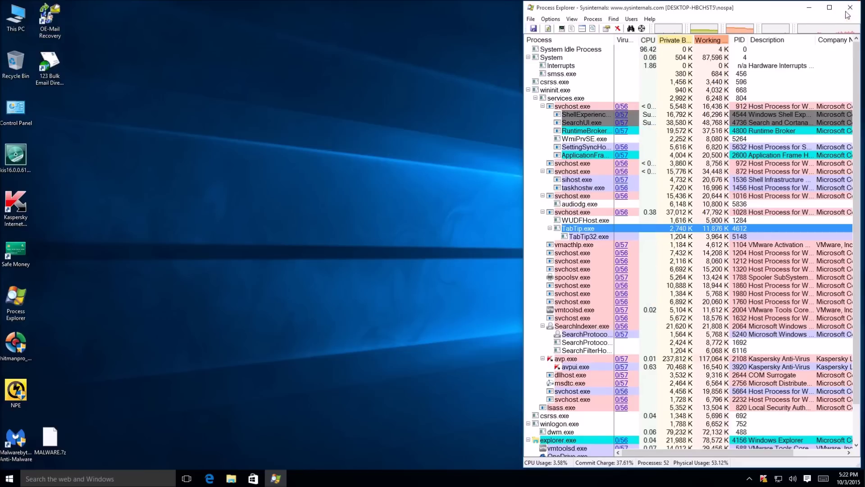
left_click(846, 11)
- Run the OE-Mail Recovery sample from its desktop shortcut
left_click_drag(94, 2, 51, 92)
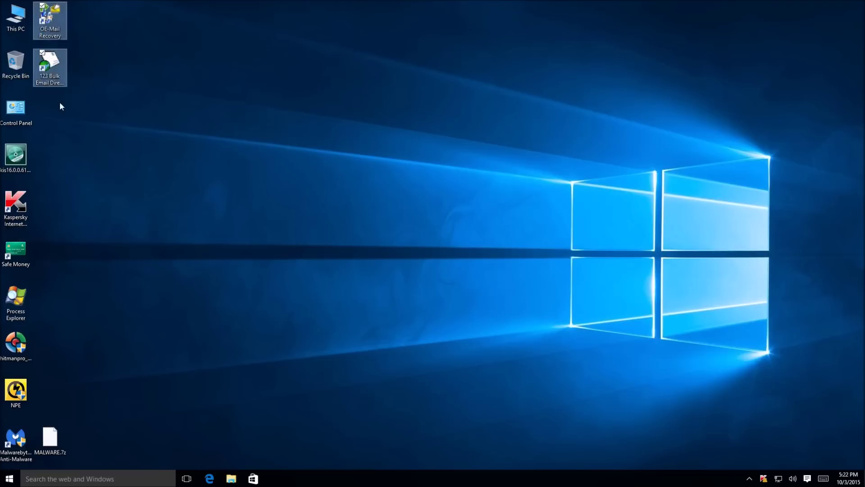
left_click(49, 34)
double_click(50, 32)
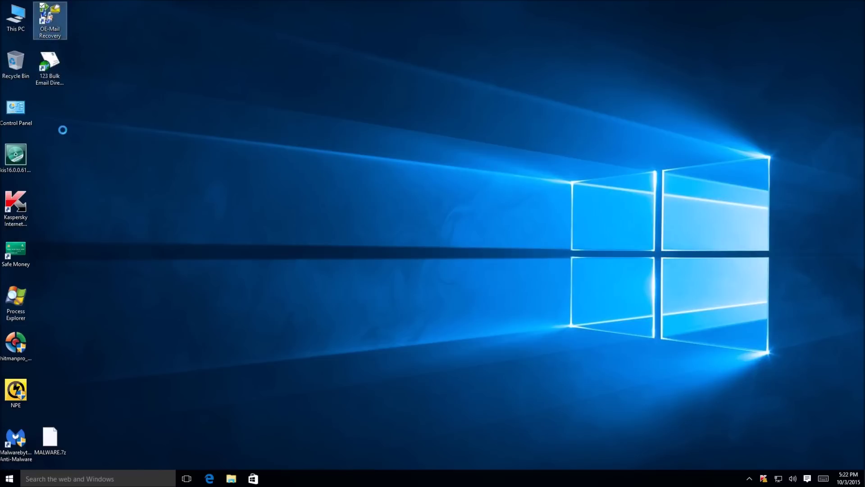
key("shift+F10")
left_click(87, 41)
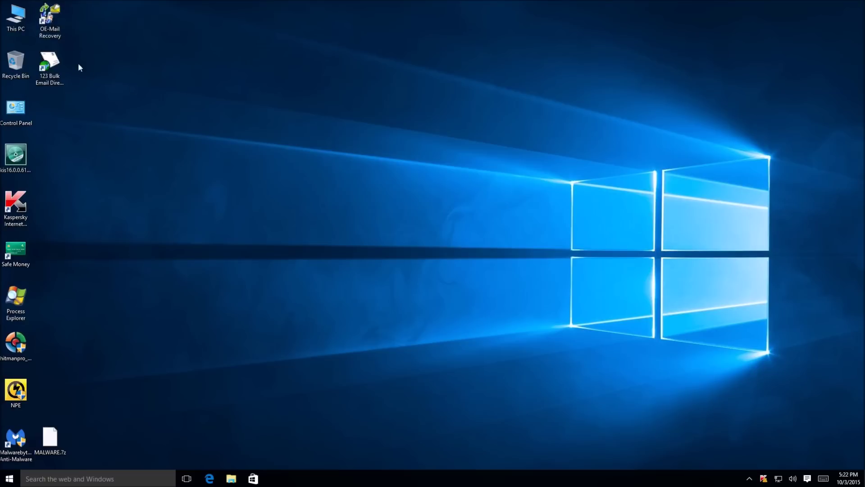
- Open Kaspersky's main window and view details of the protection-at-risk issue
left_click(765, 478)
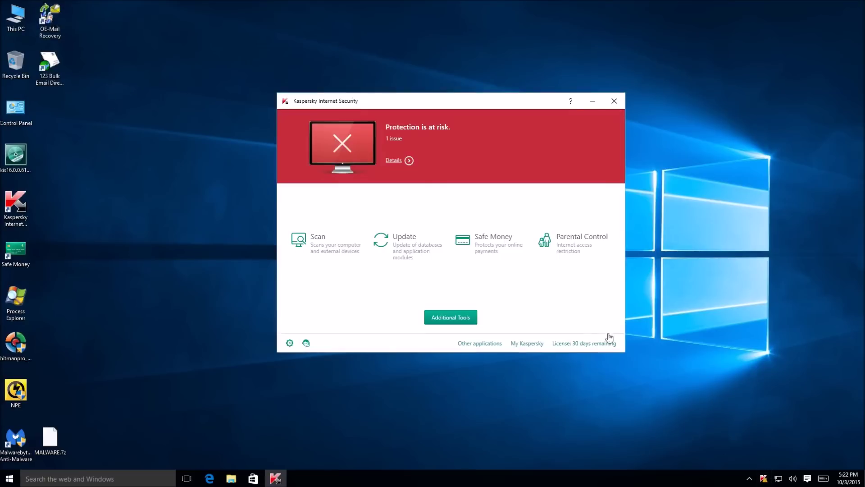
left_click(393, 162)
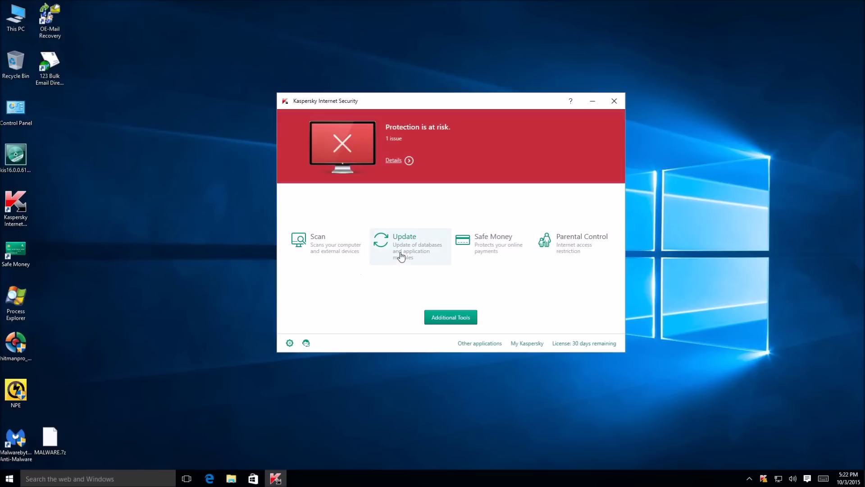
left_click(397, 161)
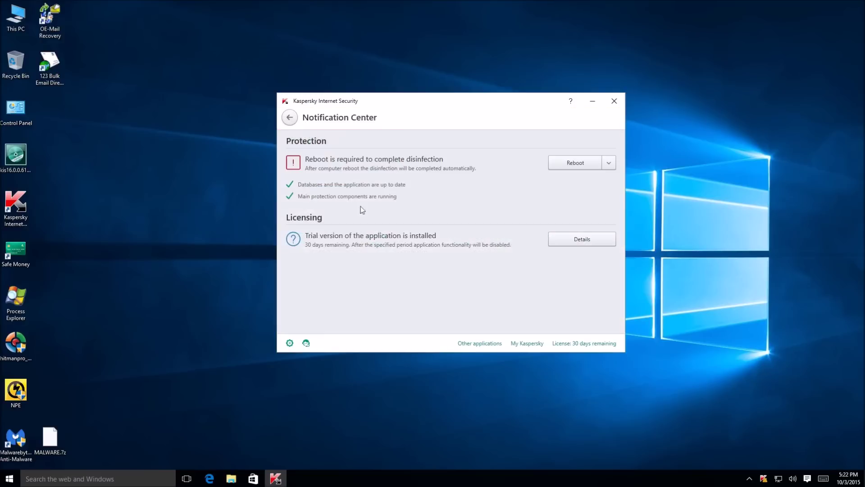
- Reboot the computer from the Notification Center to finish disinfection
left_click(567, 165)
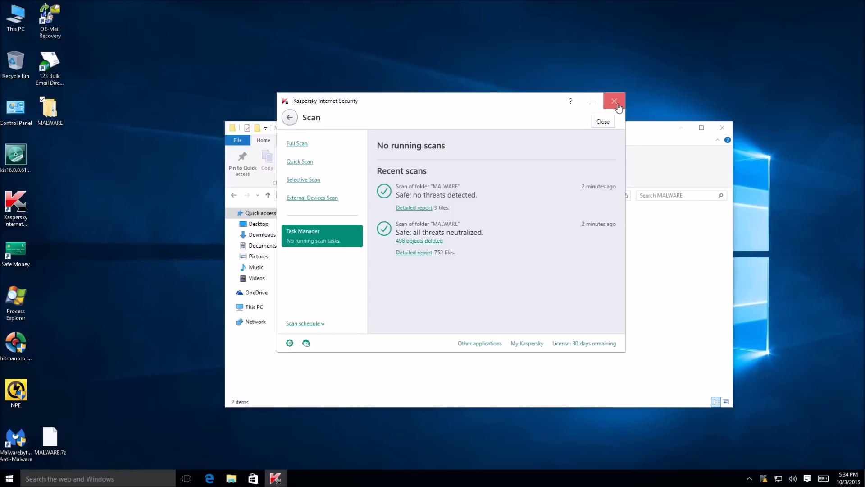
- Close Kaspersky and check the MALWARE folder's two remaining samples, MALWARE (93) and (372)
left_click(614, 101)
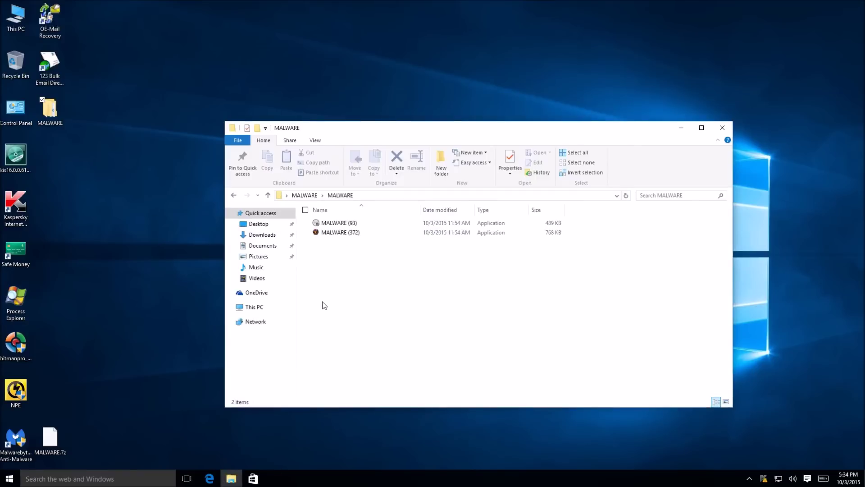
left_click_drag(386, 300, 338, 208)
left_click(338, 258)
left_click_drag(380, 277, 349, 229)
left_click(350, 280)
left_click_drag(393, 283, 300, 207)
left_click(344, 253)
left_click_drag(371, 129, 361, 108)
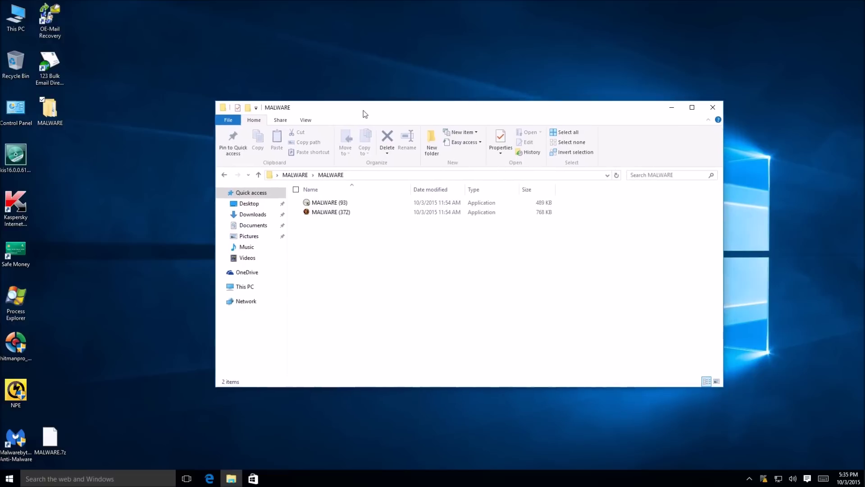
- Resume Kaspersky protection from the tray menu and confirm the protected status
right_click(764, 479)
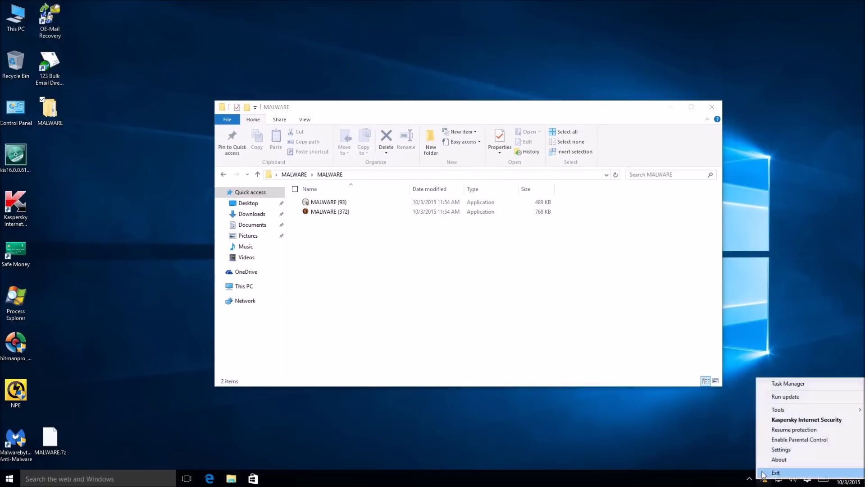
left_click(794, 429)
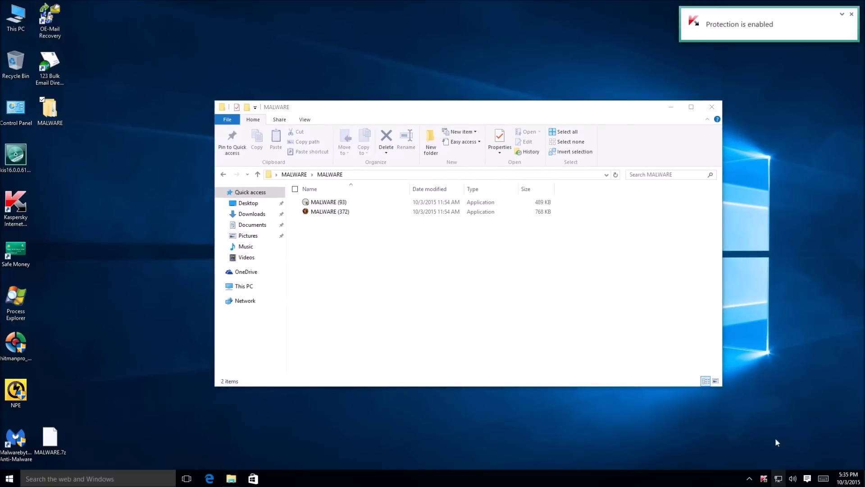
left_click(763, 481)
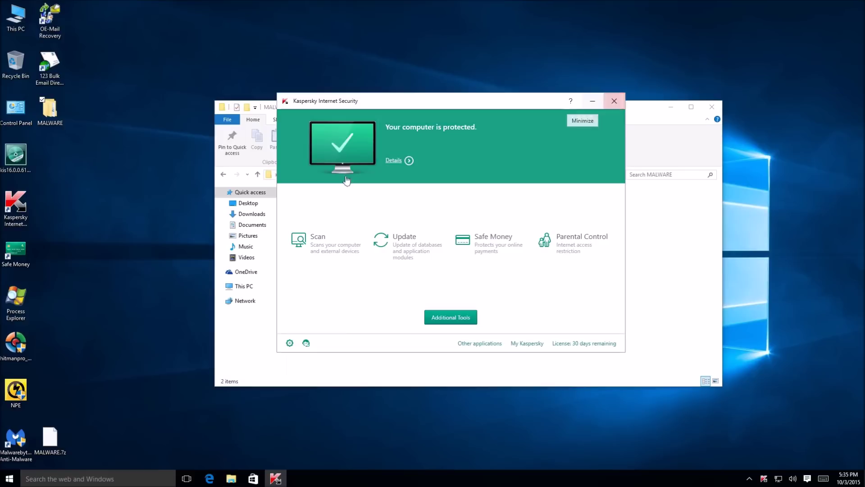
left_click(616, 105)
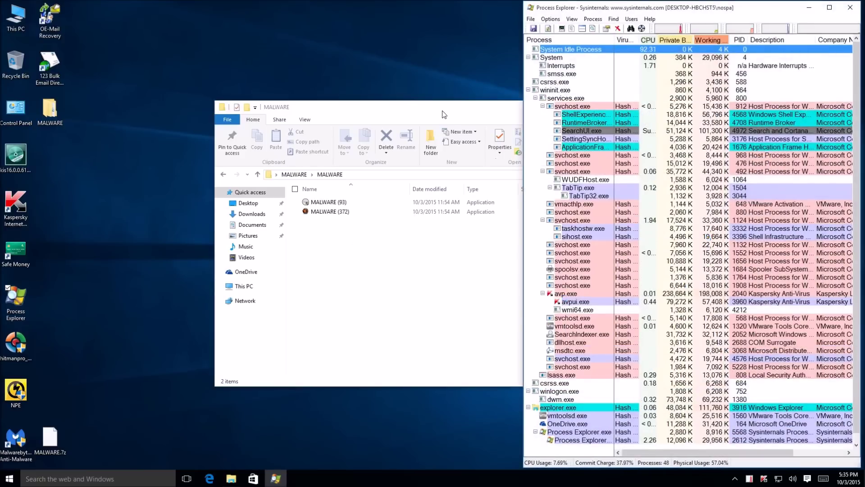
- Arrange the MALWARE folder beside Process Explorer, widen the VirusTotal column, and run MALWARE (93)
left_click_drag(443, 114, 273, 94)
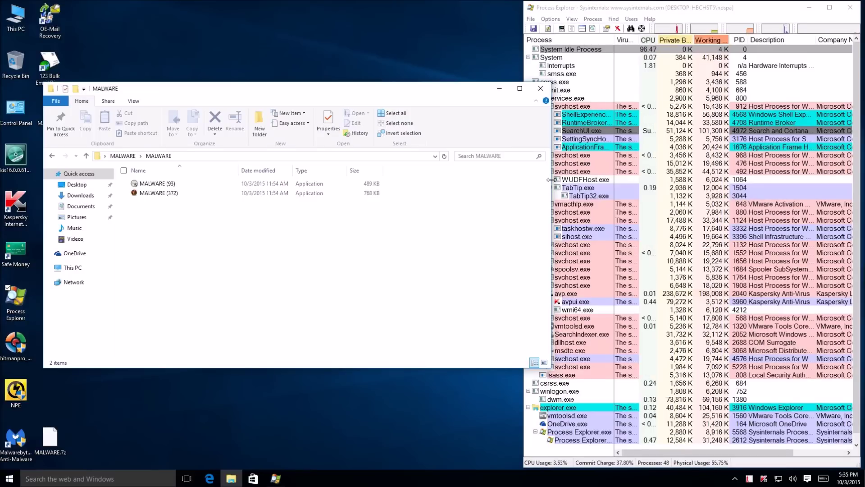
left_click_drag(551, 182, 496, 180)
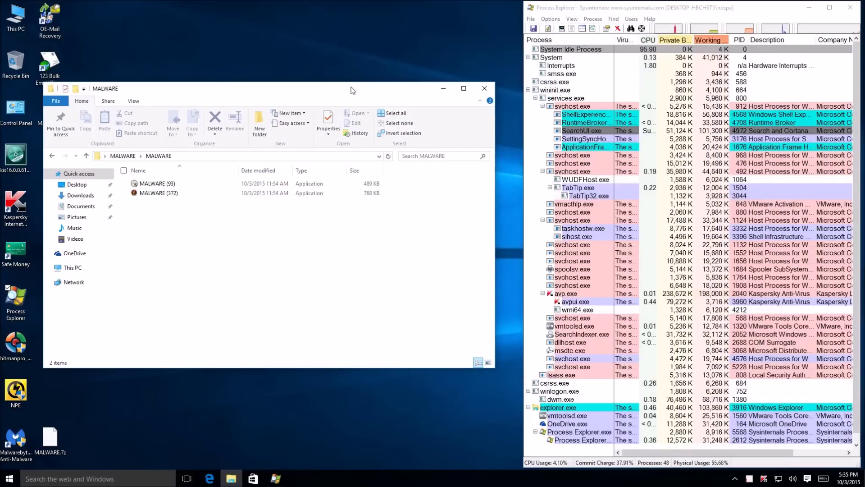
left_click_drag(353, 90, 330, 76)
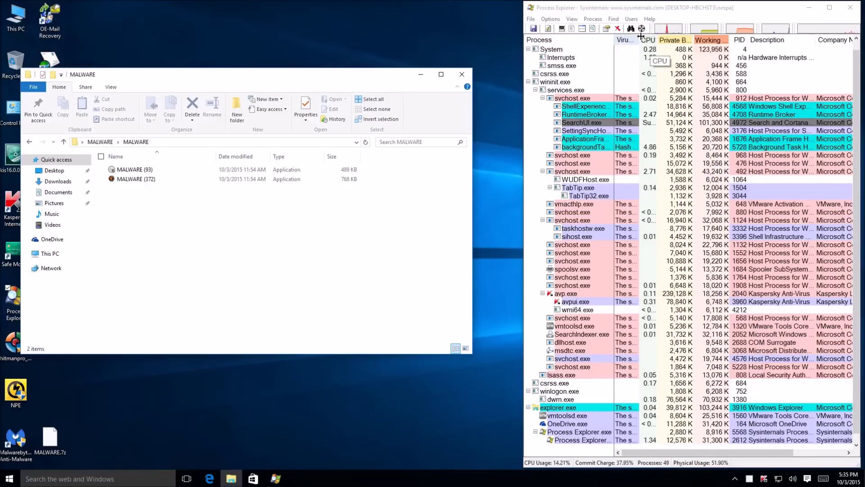
mouse_move(641, 36)
left_mouse_down()
mouse_move(718, 44)
mouse_move(642, 62)
left_mouse_up()
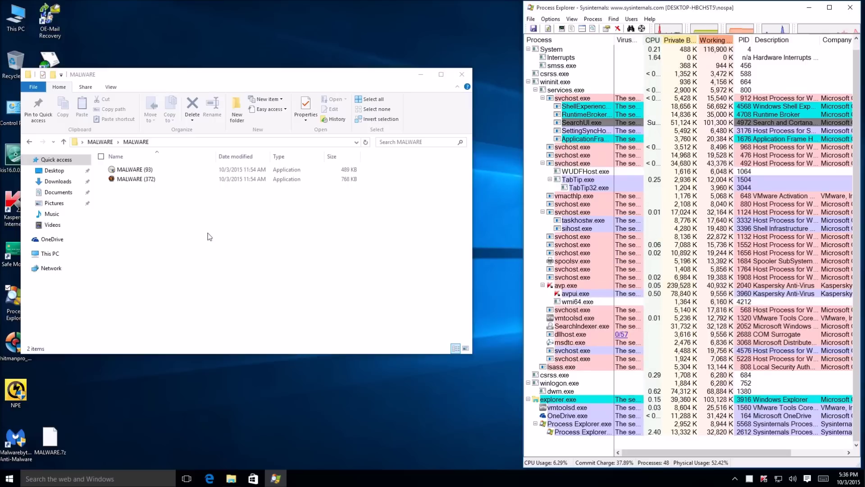
double_click(133, 171)
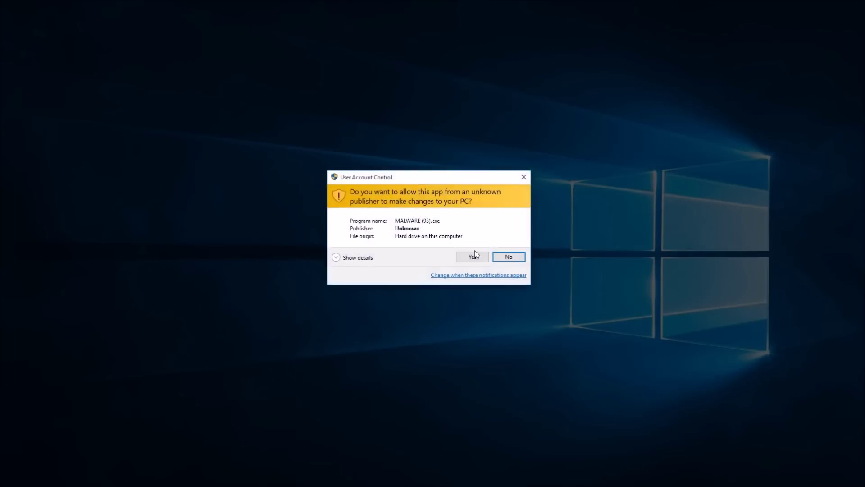
- Allow MALWARE (93) through UAC and inspect its spawned jlguaji.exe process
left_click(475, 255)
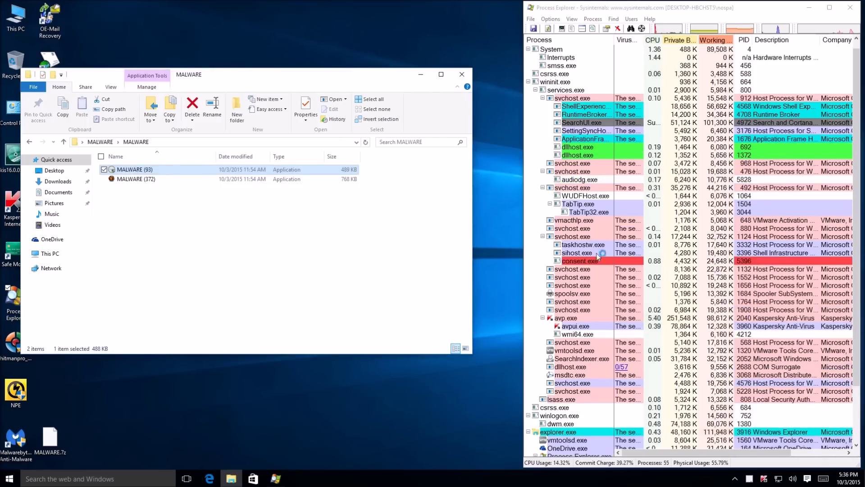
scroll(594, 320, "down", 2)
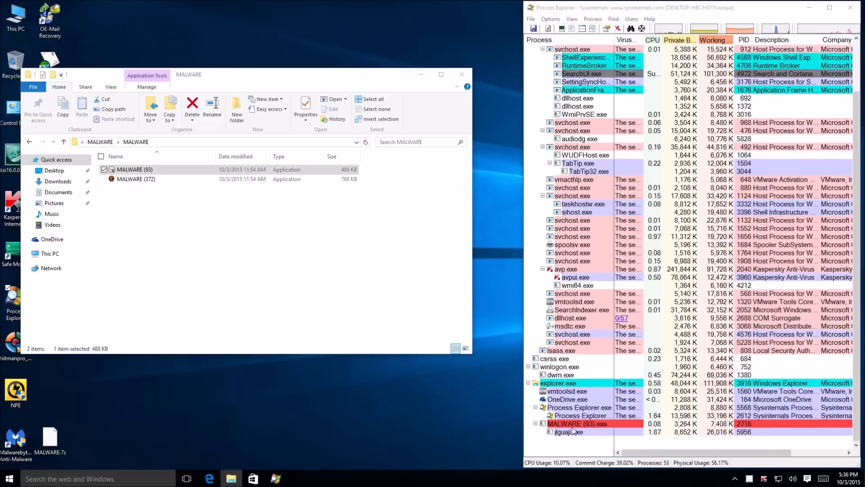
left_click(552, 433)
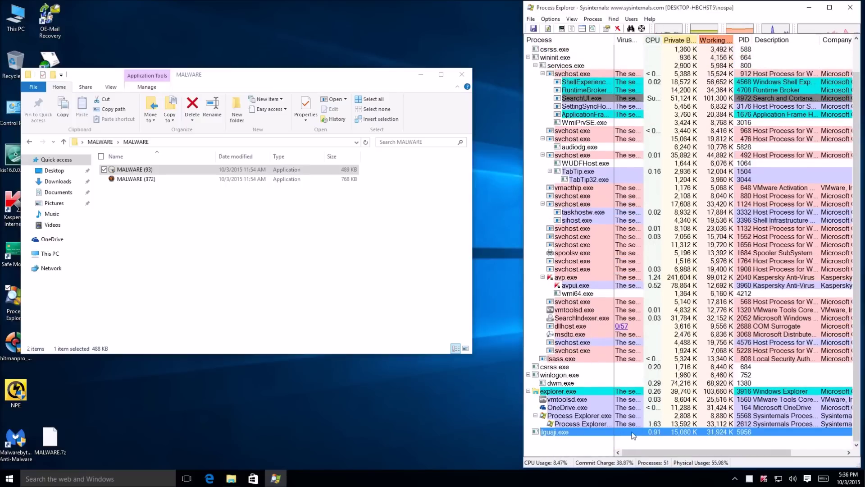
mouse_move(567, 432)
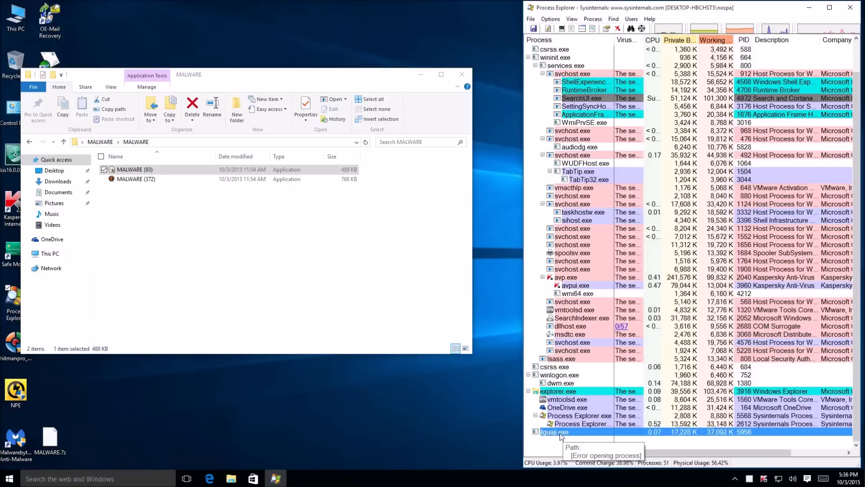
right_click(560, 434)
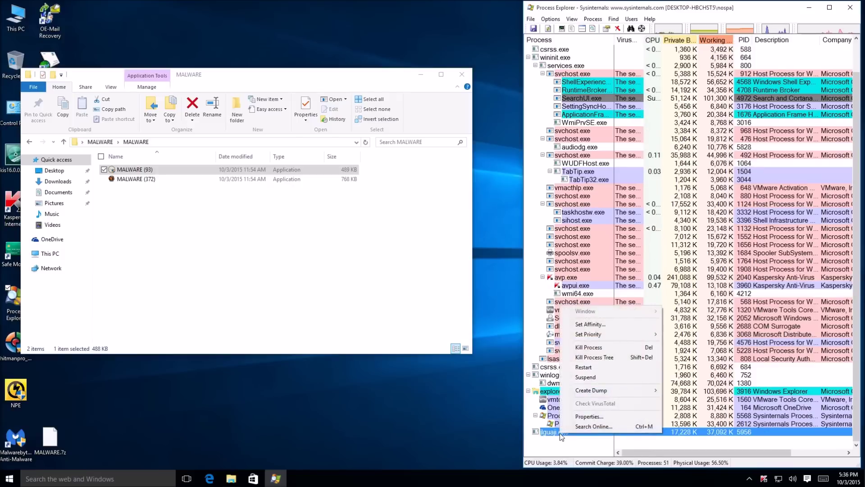
key("Escape")
- Launch MALWARE (372) and open its 32/57 VirusTotal report
double_click(152, 180)
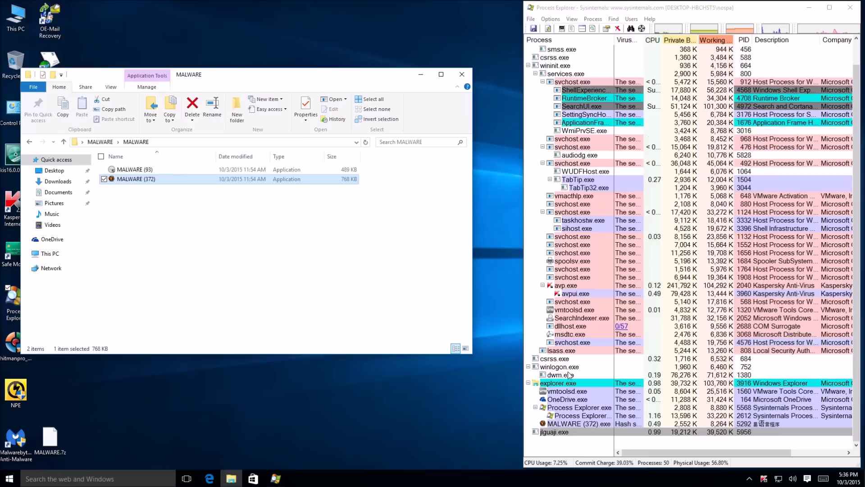
left_click(557, 424)
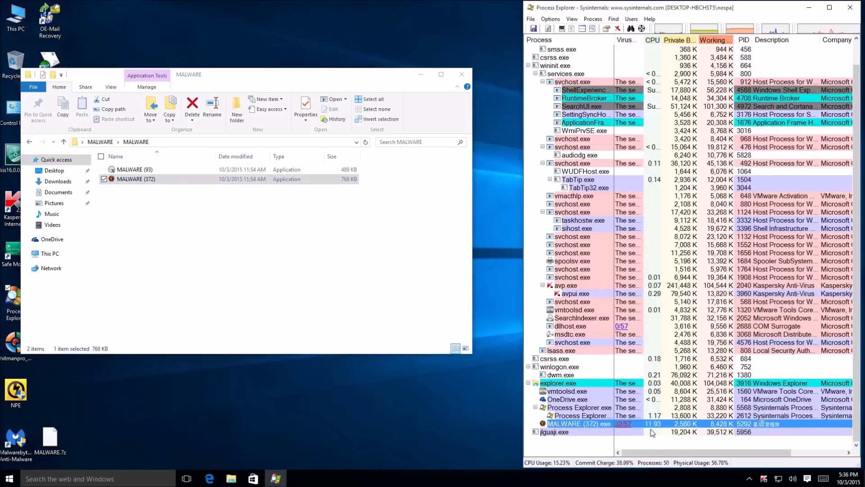
left_click(626, 425)
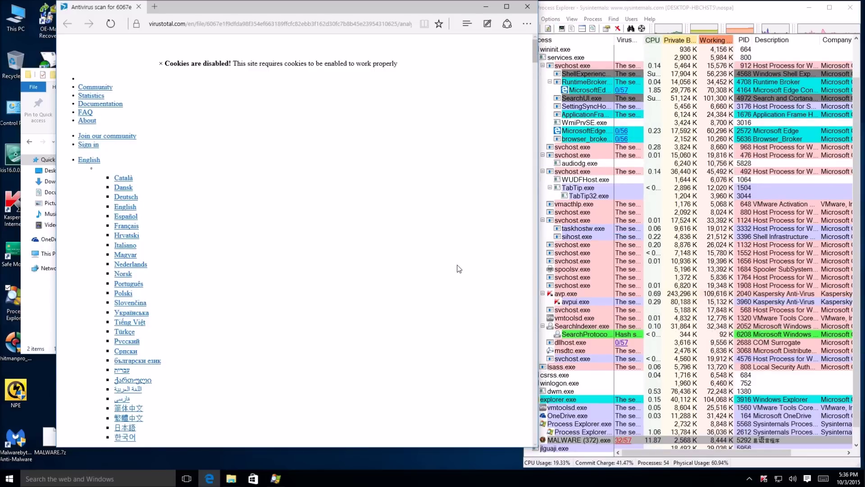
- Copy the VirusTotal report address, close Edge, and search Windows for Internet Explorer
scroll(169, 212, "down", 3)
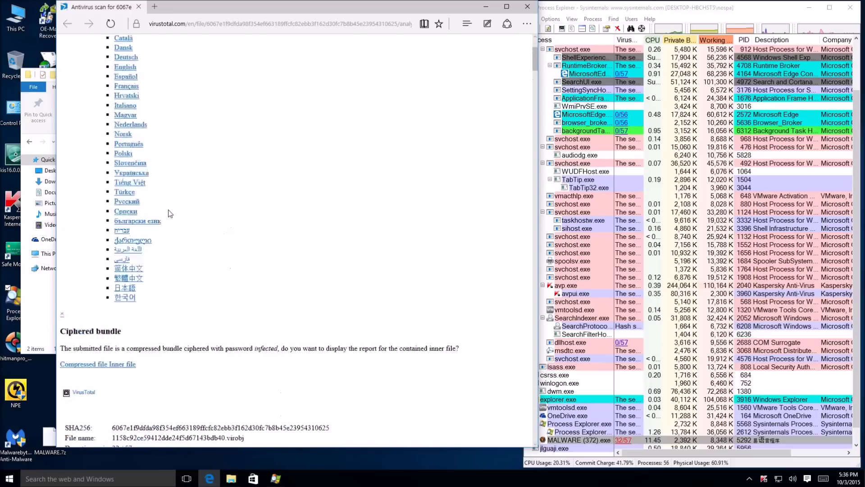
scroll(169, 211, "up", 3)
left_click(392, 23)
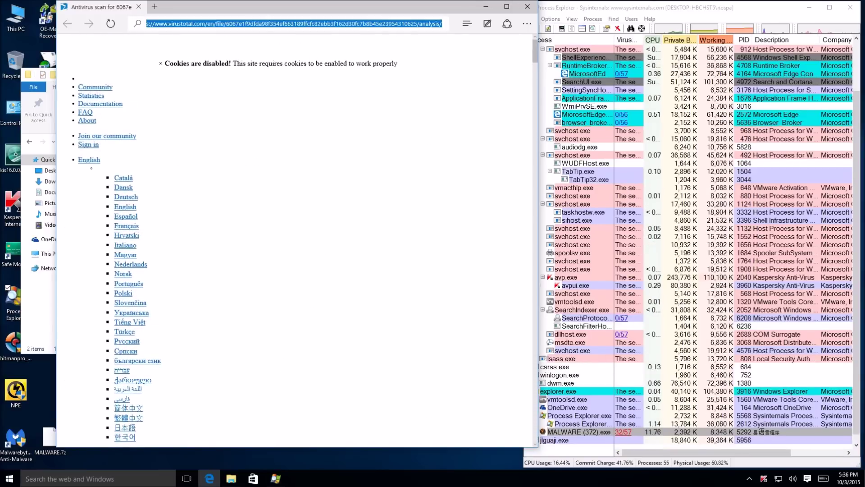
right_click(270, 25)
left_click(260, 54)
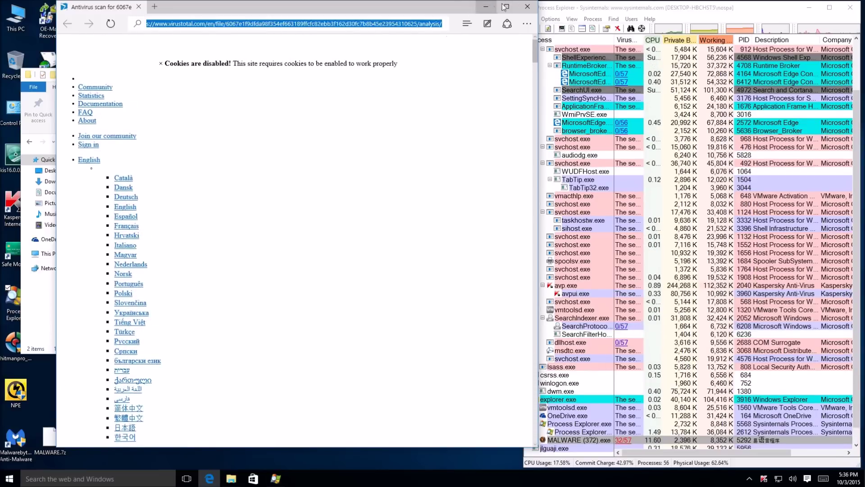
left_click(528, 6)
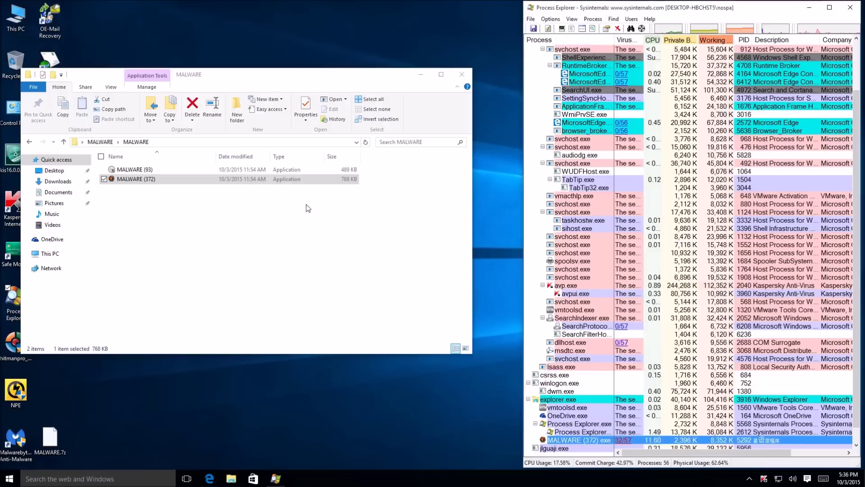
left_click(12, 477)
- Launch Internet Explorer and paste the copied VirusTotal report address into its address bar
type("intern")
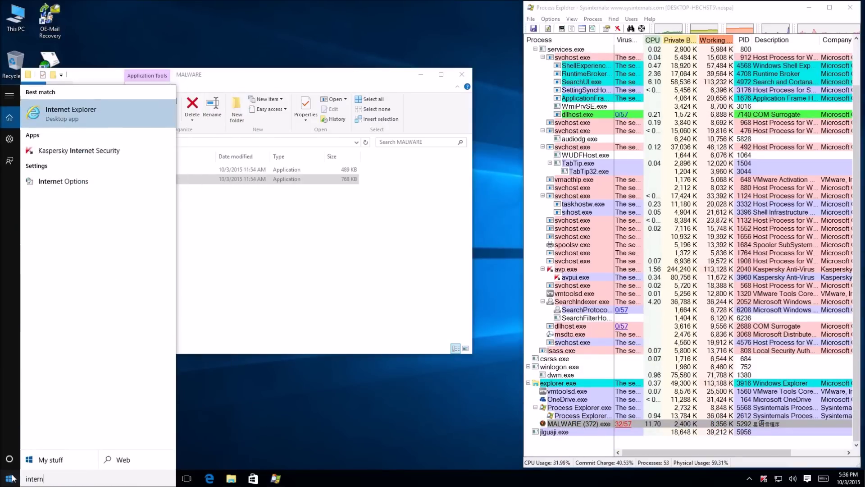
key("Return")
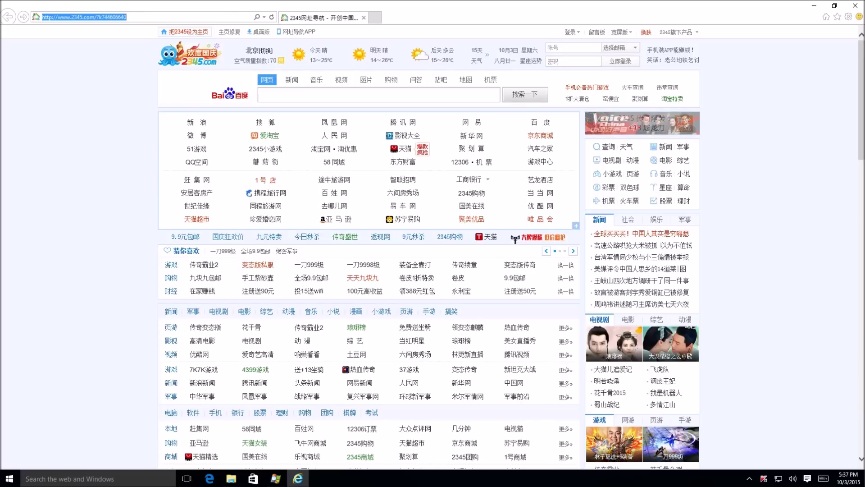
key("ctrl+v")
- Load the MALWARE (372) VirusTotal report and review its 32/57 engine verdicts
key("Return")
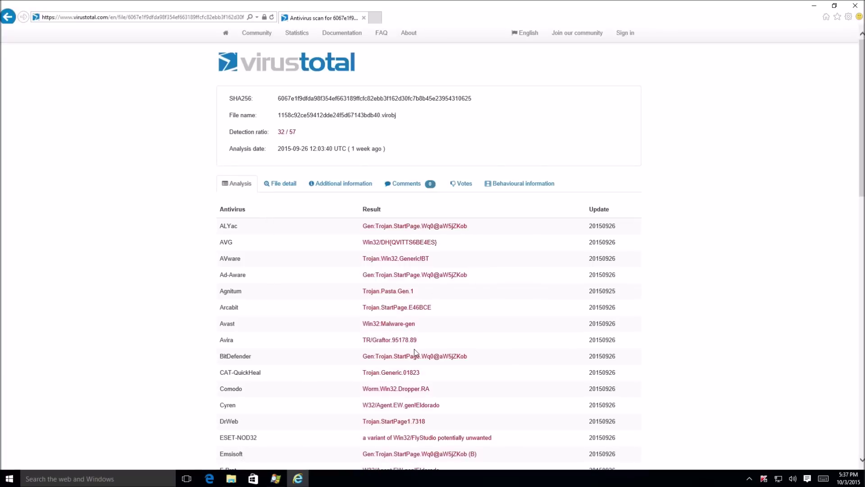
scroll(413, 350, "down", 3)
scroll(411, 351, "down", 3)
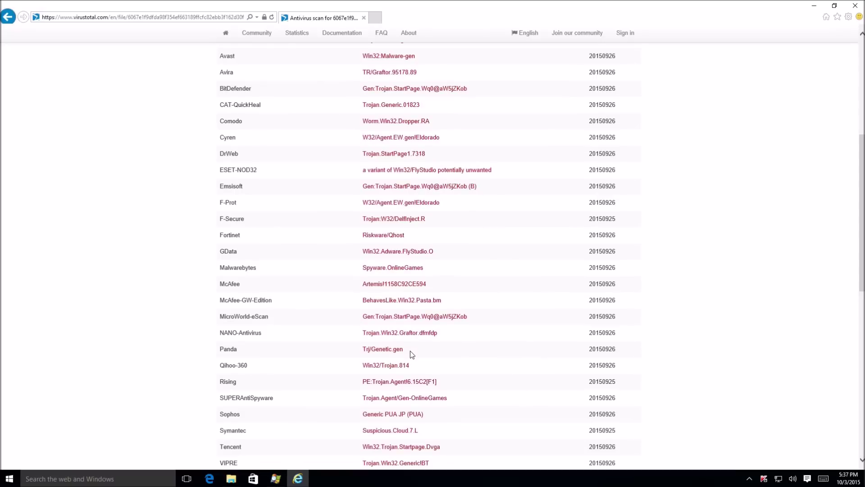
scroll(410, 351, "down", 5)
scroll(397, 328, "up", 8)
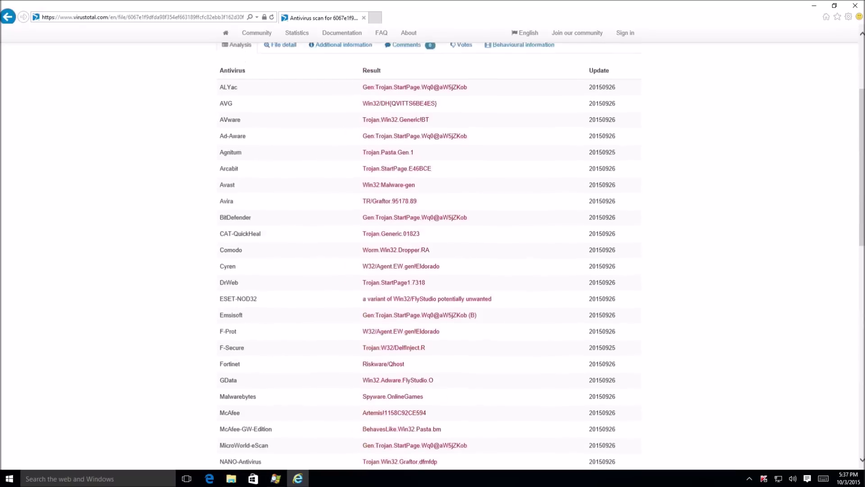
scroll(400, 330, "up", 3)
scroll(341, 280, "down", 2)
scroll(341, 279, "down", 3)
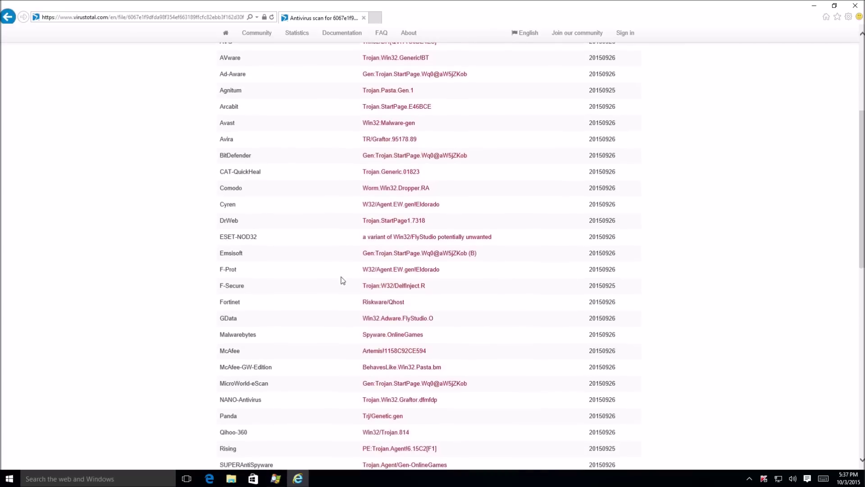
scroll(341, 279, "down", 3)
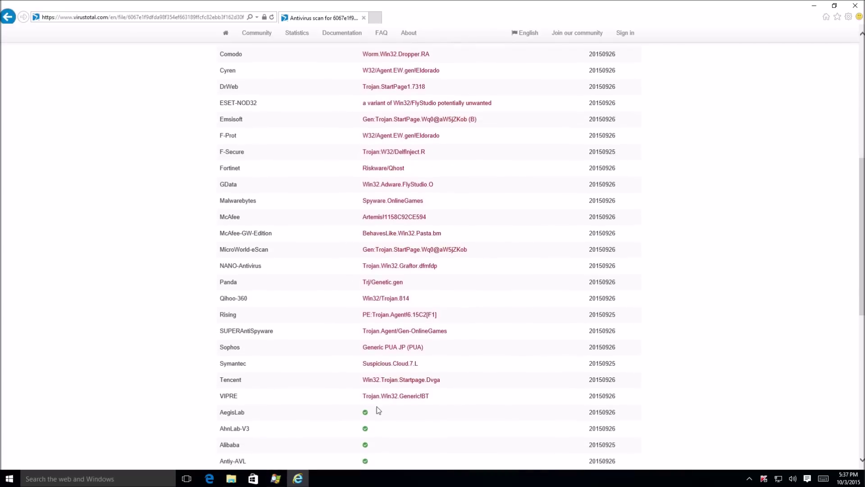
scroll(377, 407, "up", 8)
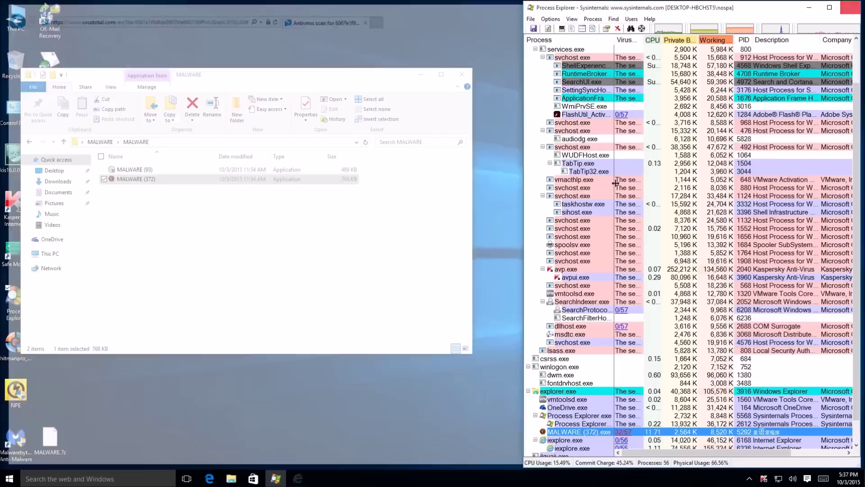
- Close the MALWARE folder window and launch HitmanPro with administrator permission
left_click(326, 258)
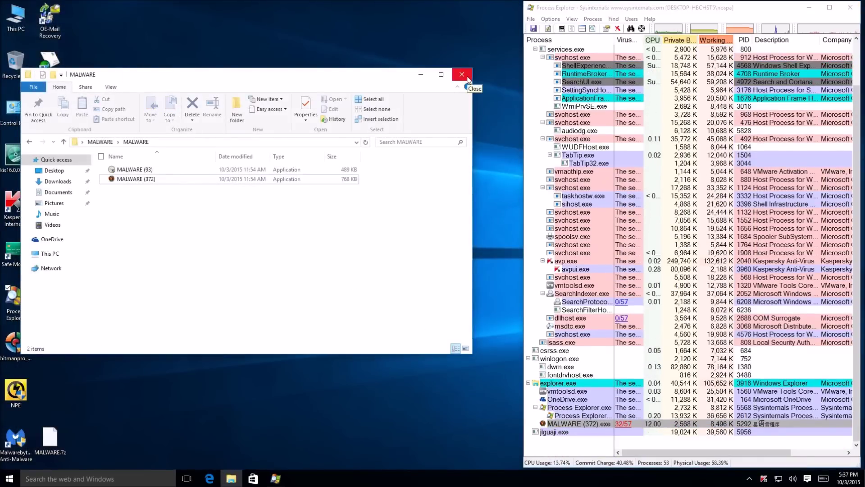
left_click(462, 75)
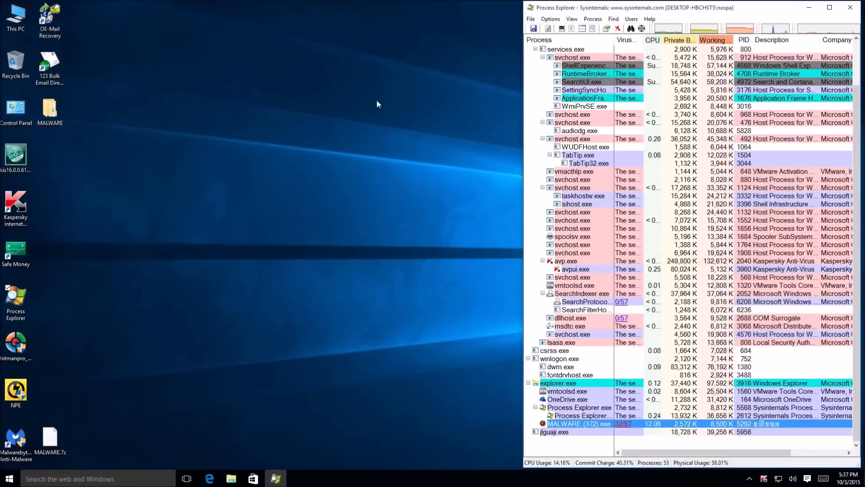
double_click(15, 342)
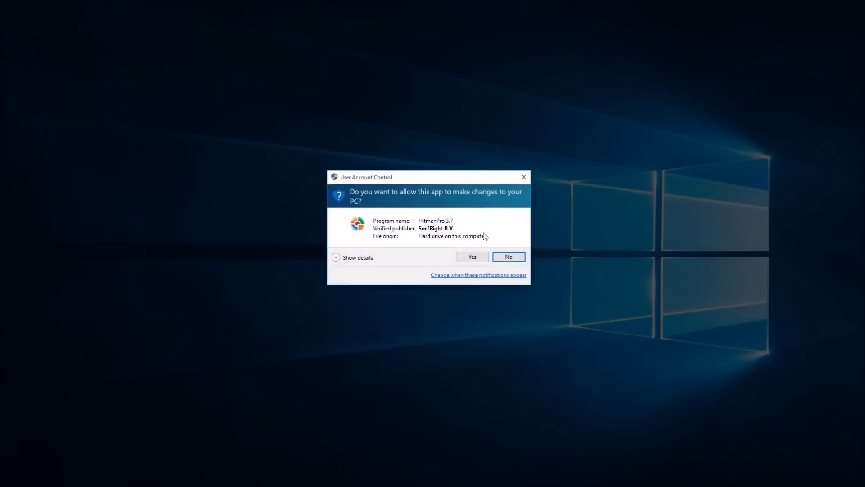
left_click(463, 260)
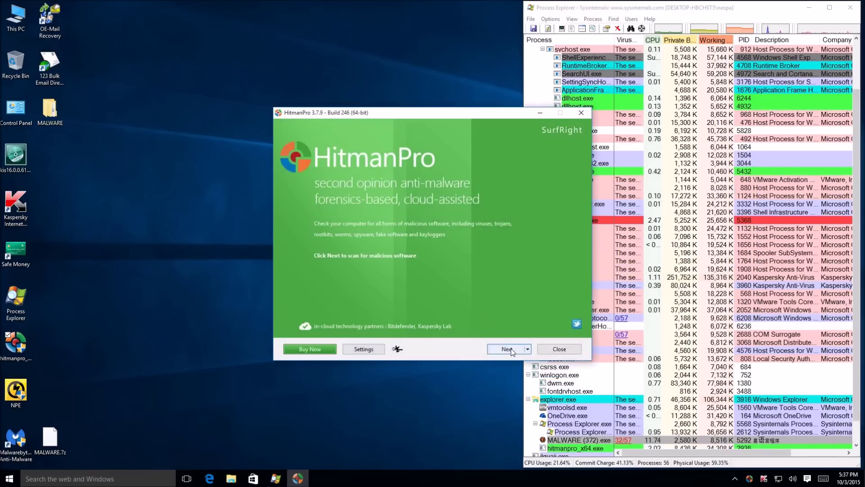
- Accept the HitmanPro license and start a one-time scan without installing
left_click(508, 350)
left_click(322, 320)
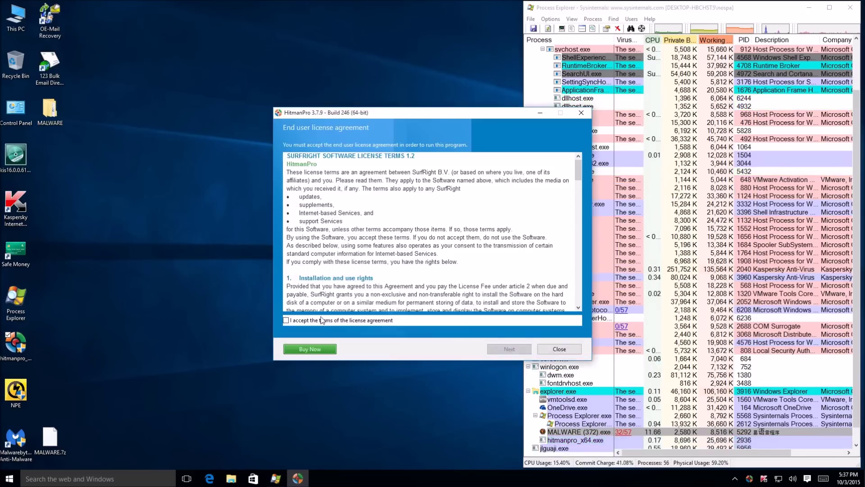
left_click(495, 350)
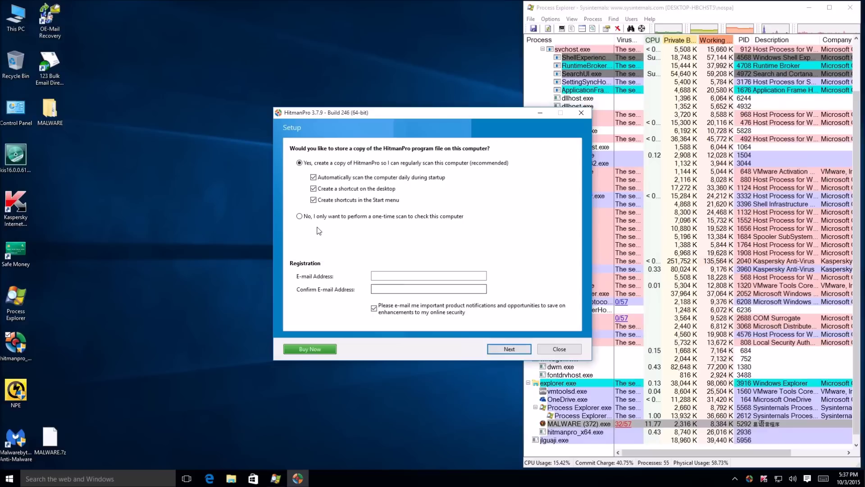
left_click(299, 216)
left_click(509, 350)
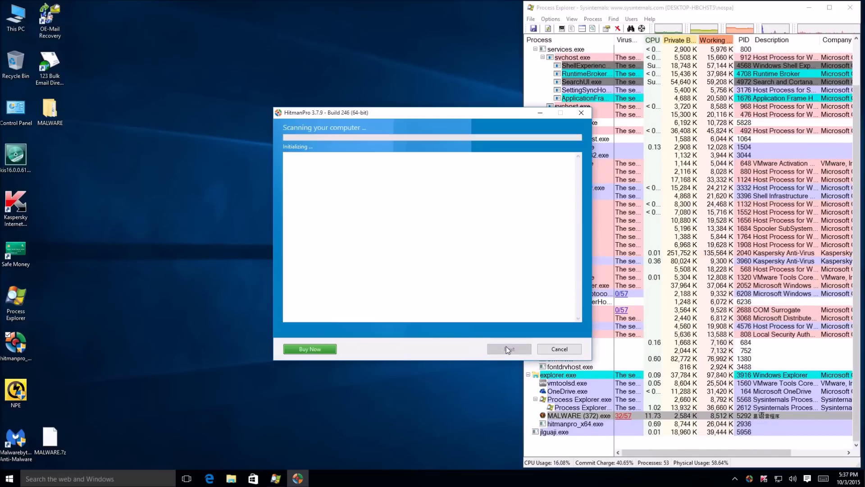